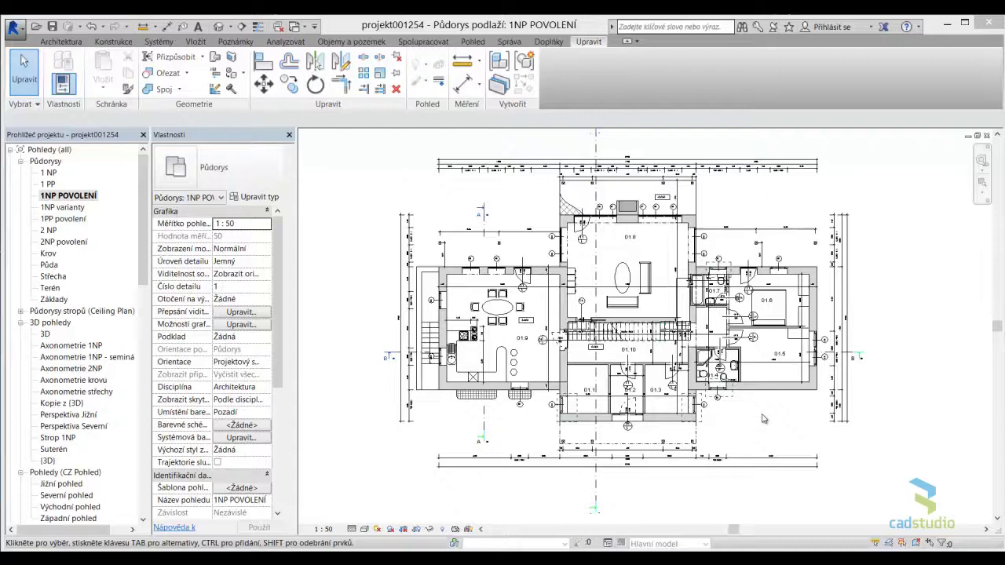
Start placing a component and choose the M_Bed-Bunk 2083 x 0915 x 1500mm type
scroll(690, 354, "up", 1)
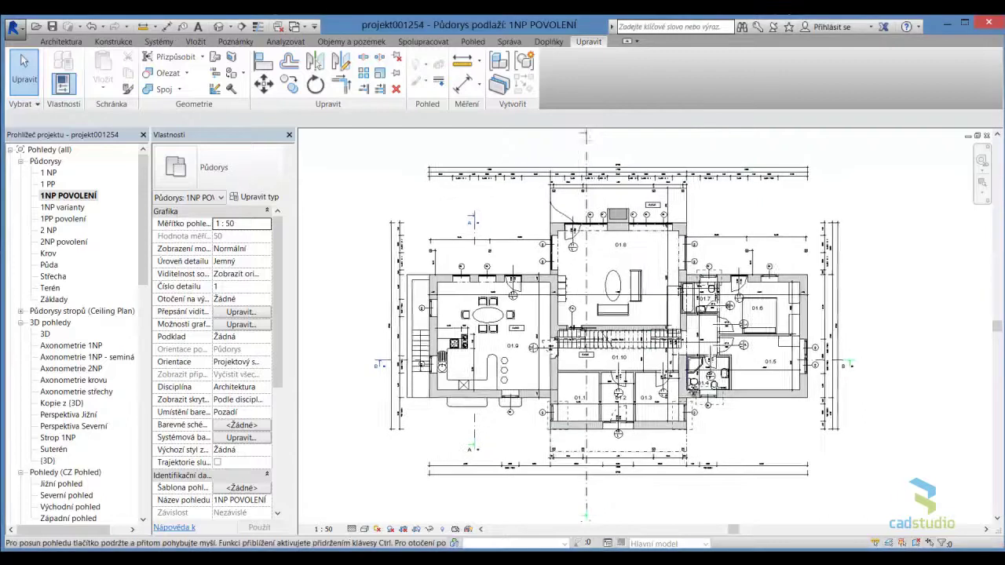
left_click(77, 43)
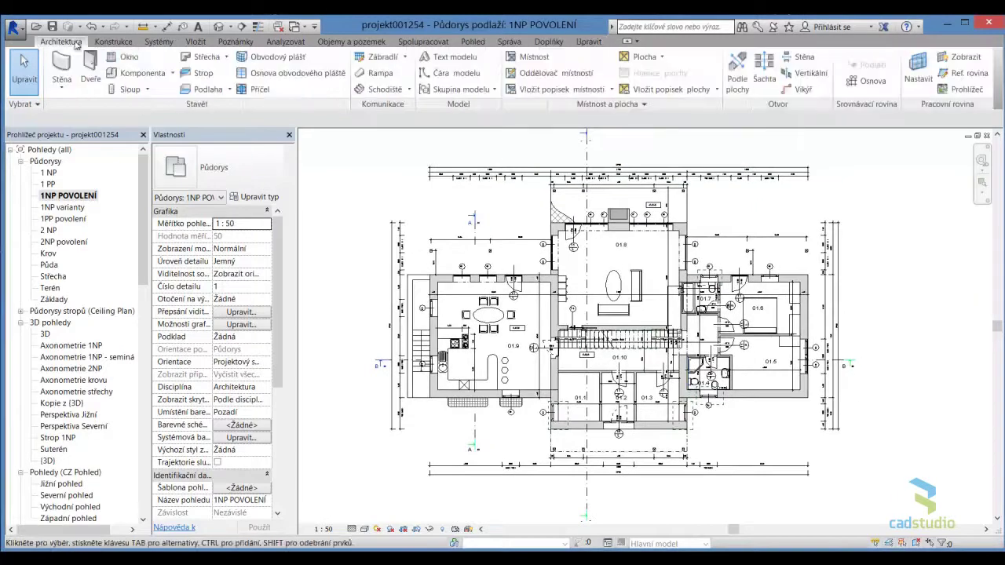
left_click(137, 73)
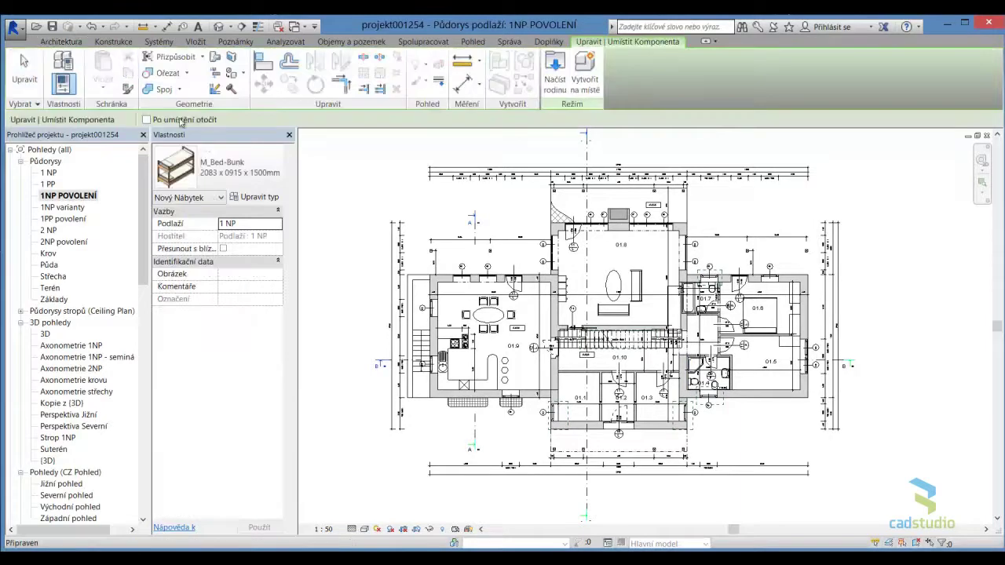
left_click(235, 171)
left_click(242, 400)
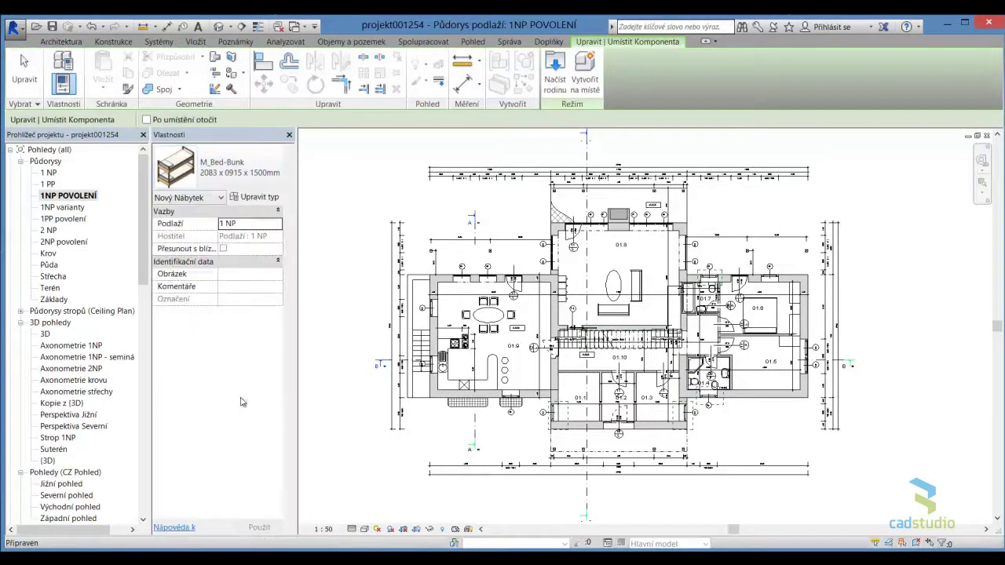
Place two bunk beds against the walls of room 01.5, then select one
scroll(760, 379, "up", 2)
scroll(759, 379, "up", 2)
scroll(834, 373, "up", 1)
middle_click_drag(788, 364, 704, 361)
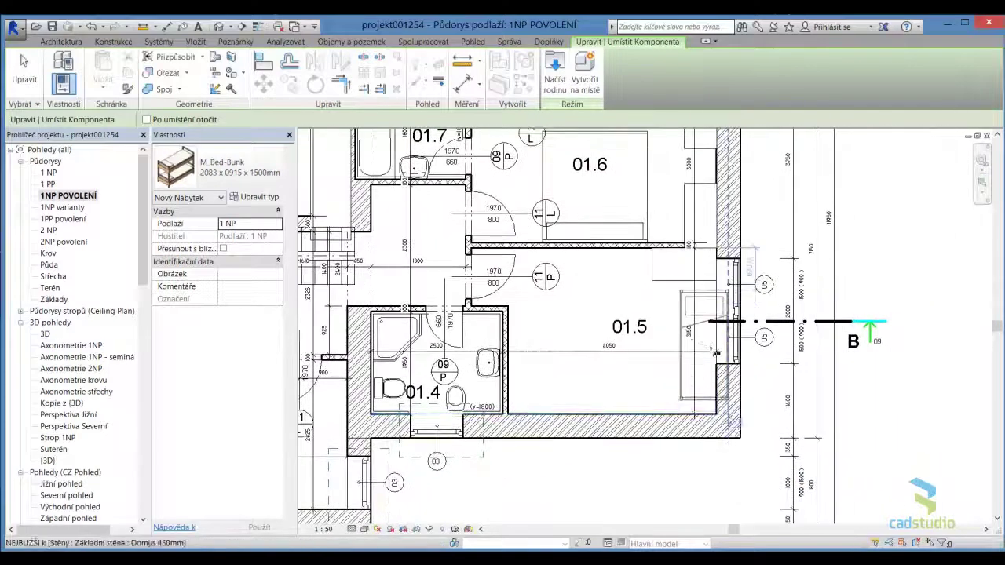
left_click(697, 359)
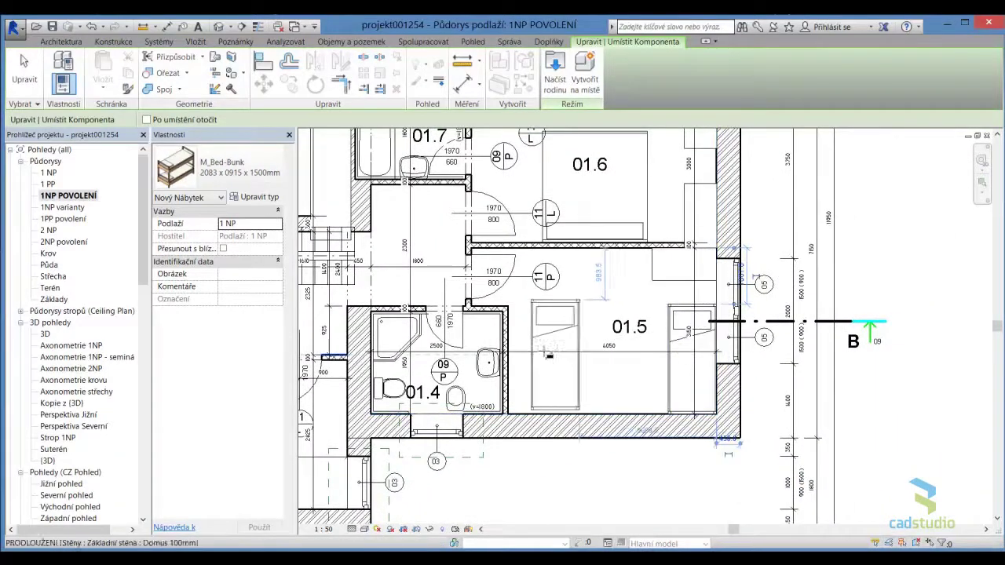
left_click(554, 359)
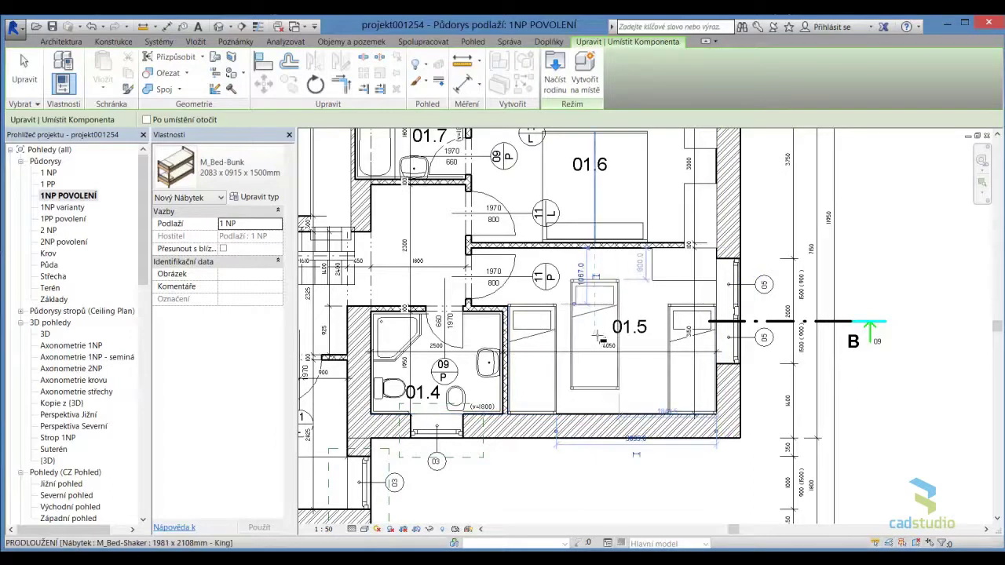
scroll(557, 353, "down", 3)
key("Escape")
left_click(576, 337)
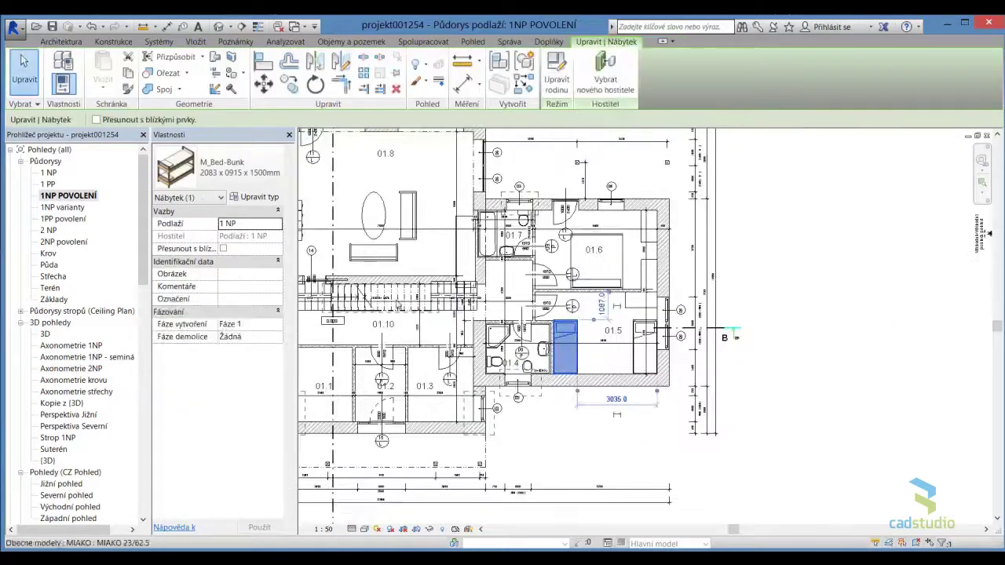
Review the bunk bed's type properties and open its family for editing
left_click(255, 197)
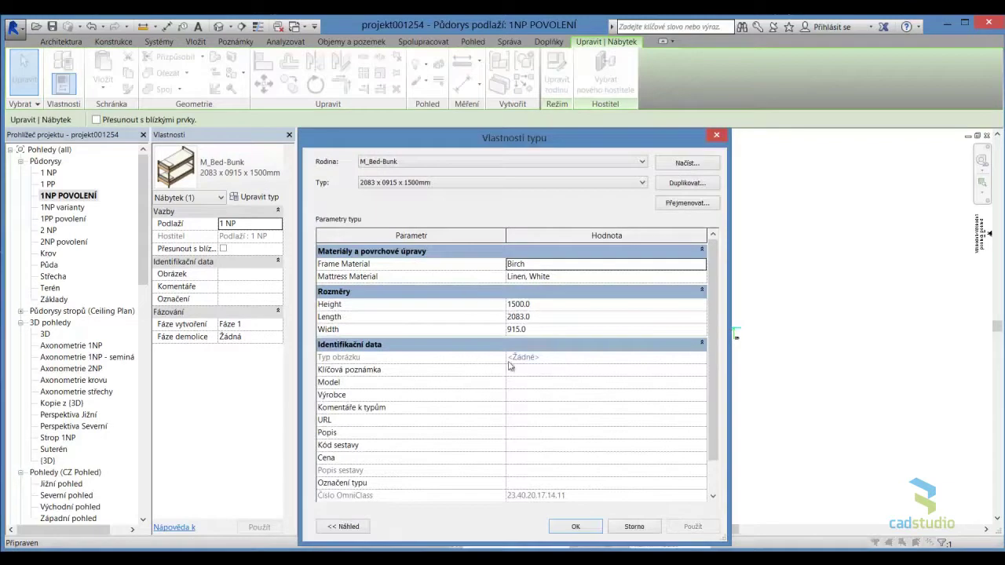
left_click(576, 528)
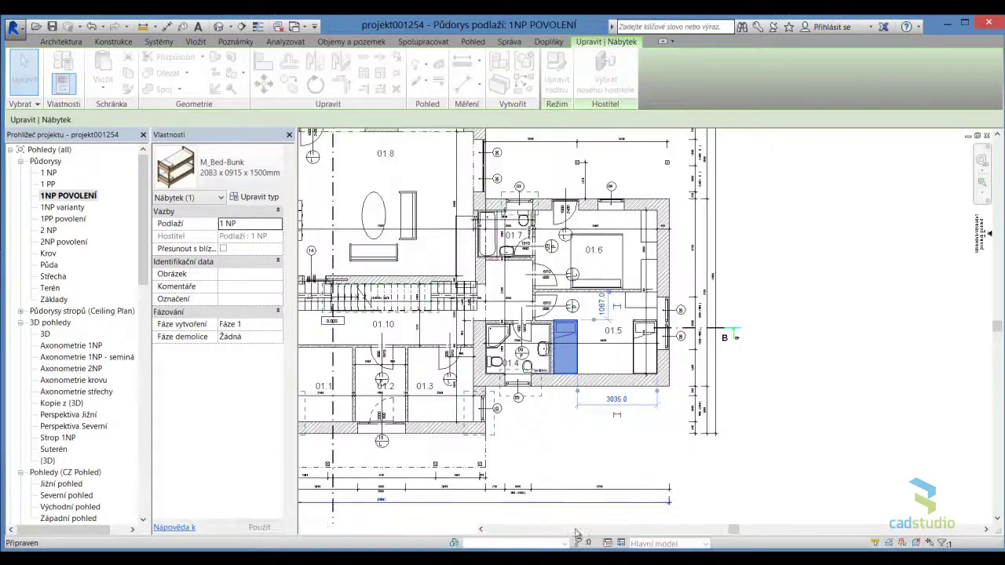
left_click(549, 82)
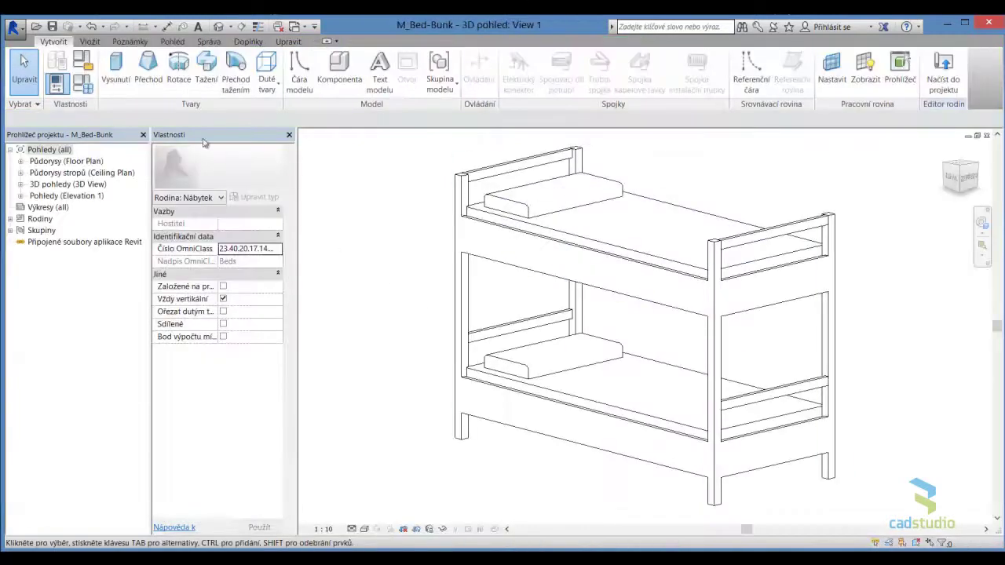
Set the family's Typ obrázku to M Bed Bunk.jpg and load it into the project
left_click(91, 87)
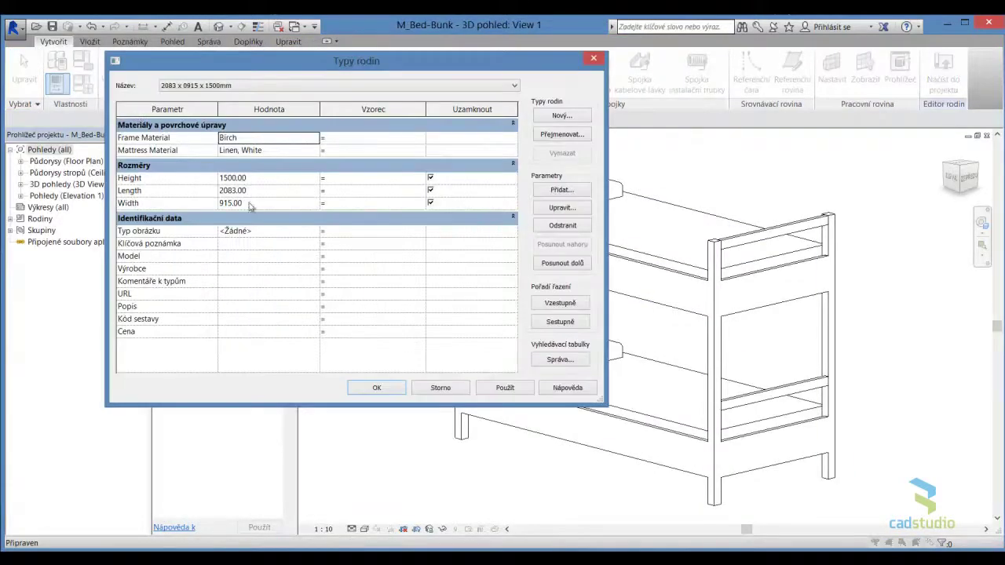
left_click(316, 232)
left_click(173, 413)
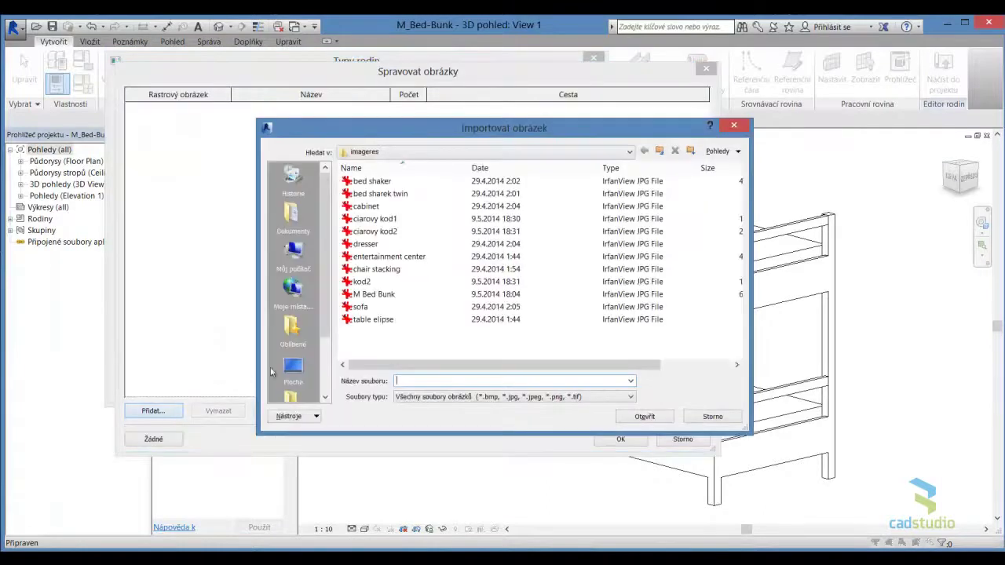
left_click(375, 294)
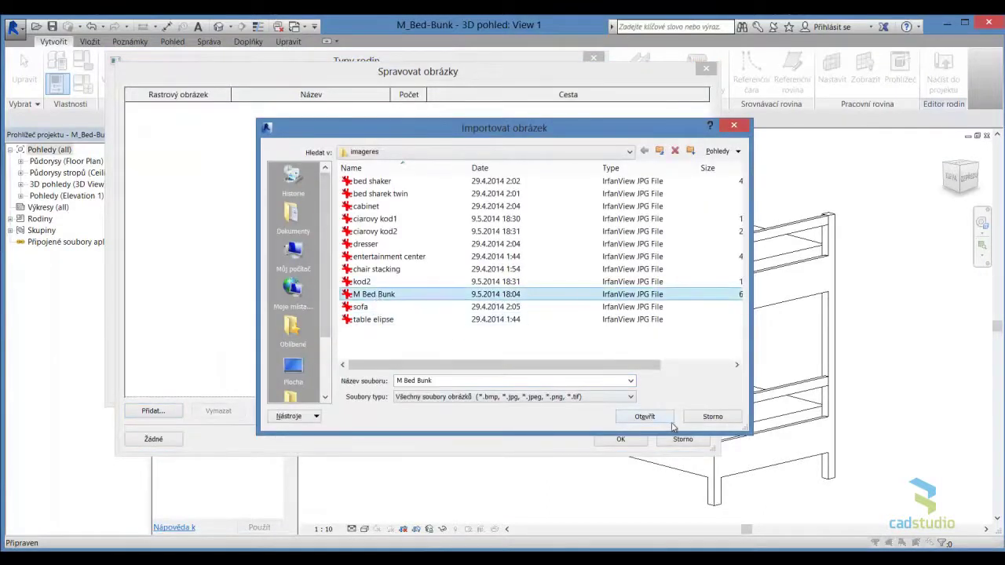
left_click(645, 417)
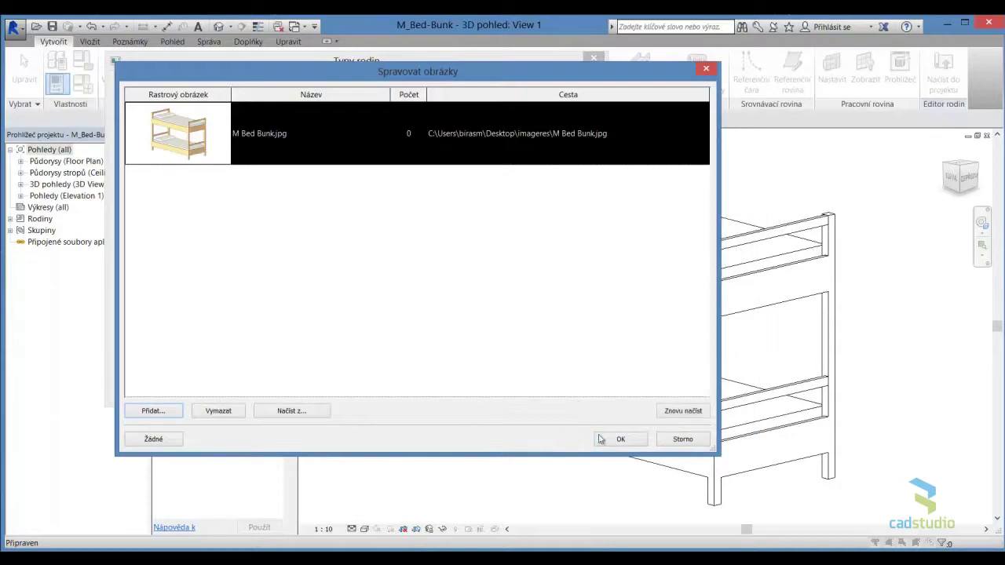
left_click(621, 440)
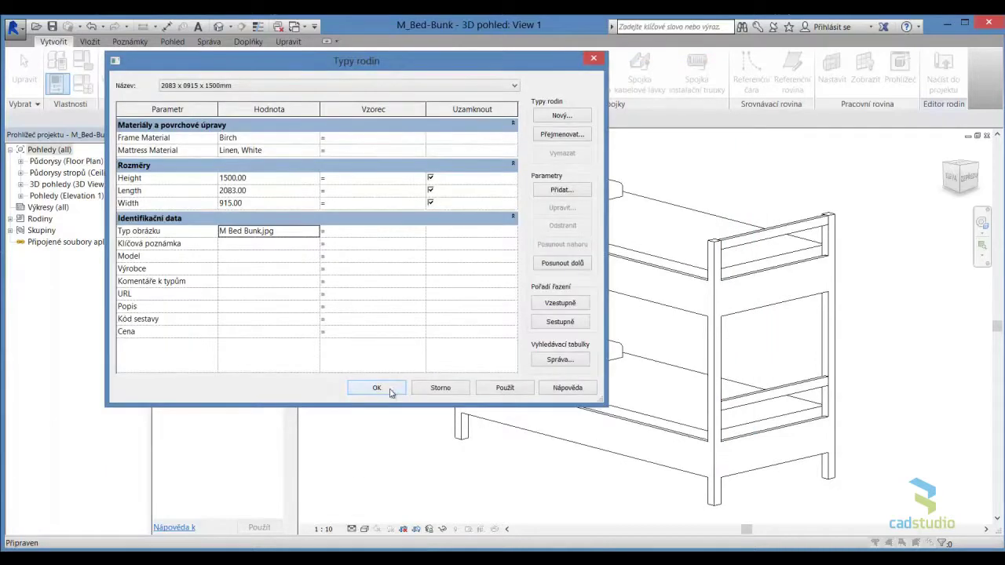
left_click(390, 392)
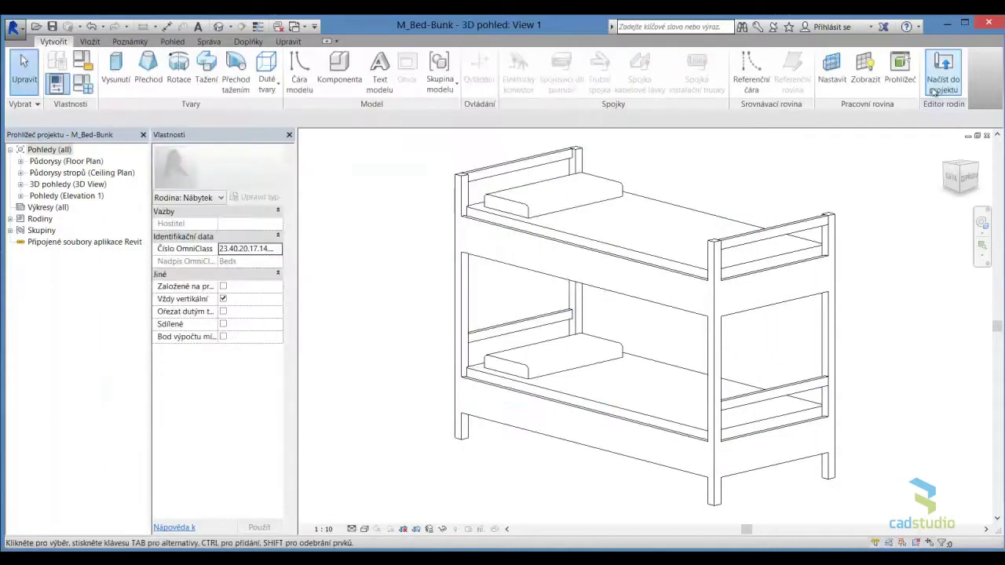
left_click(933, 91)
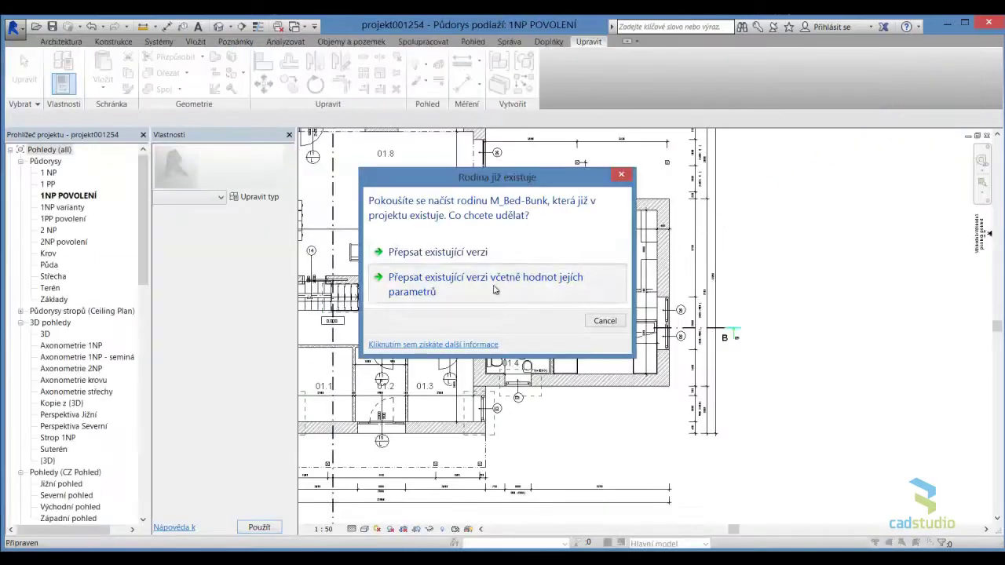
Overwrite the existing family with its parameter values and check a placed bed's type image
left_click(494, 290)
scroll(834, 268, "up", 2)
left_click(690, 357)
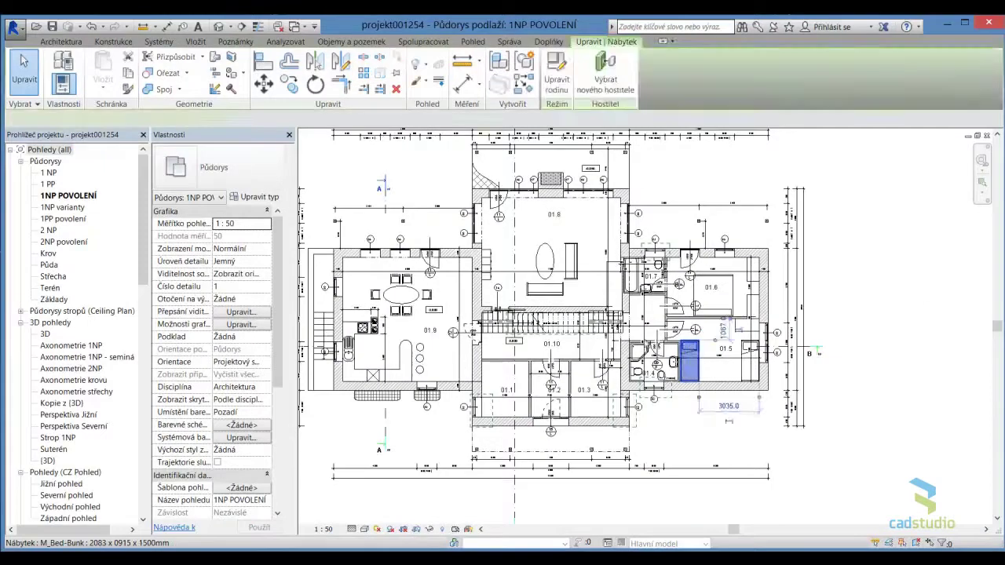
left_click(253, 197)
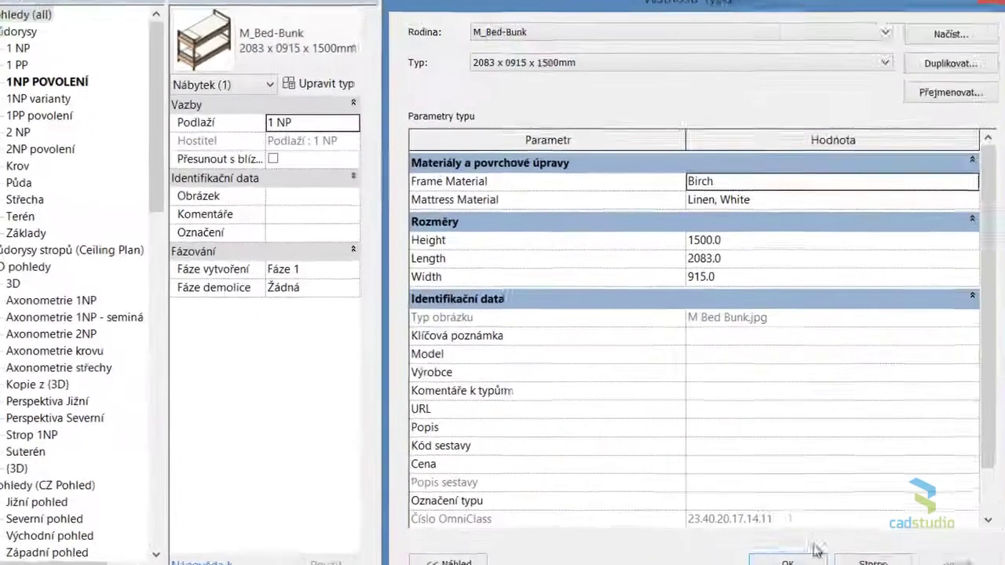
key("Escape")
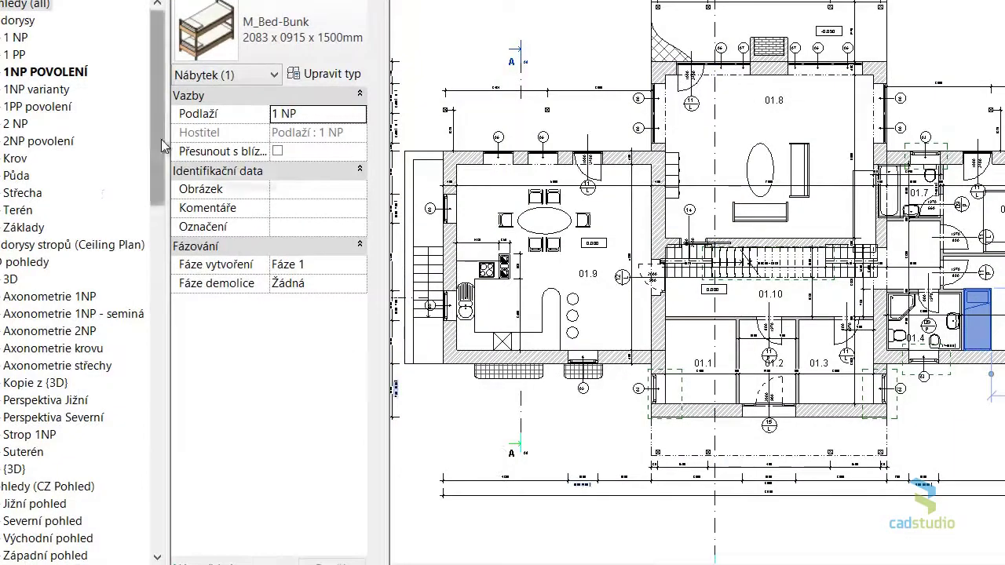
left_click_drag(161, 139, 159, 259)
Create a new schedule for the Nábytek furniture category
left_click(54, 435)
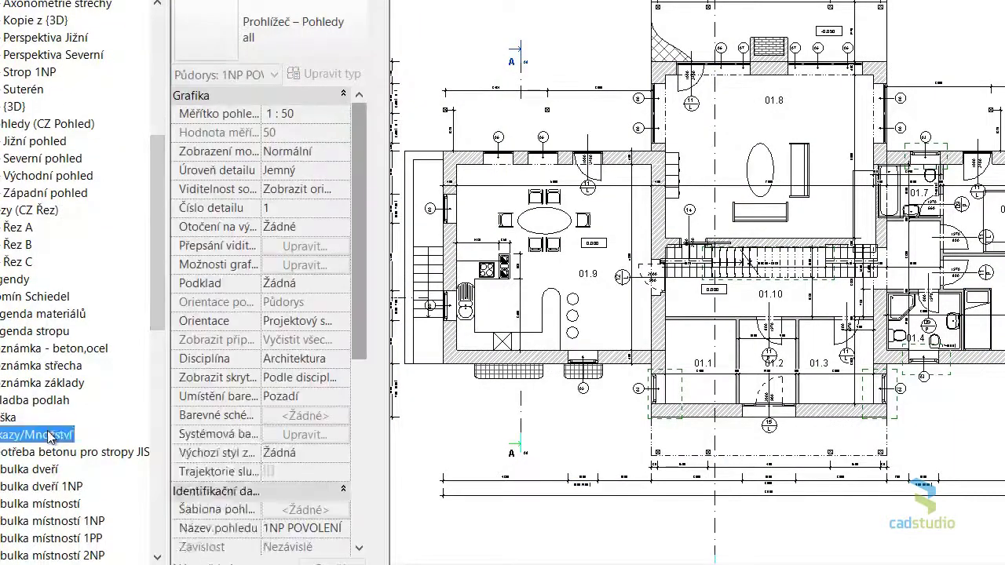
right_click(54, 434)
left_click(117, 444)
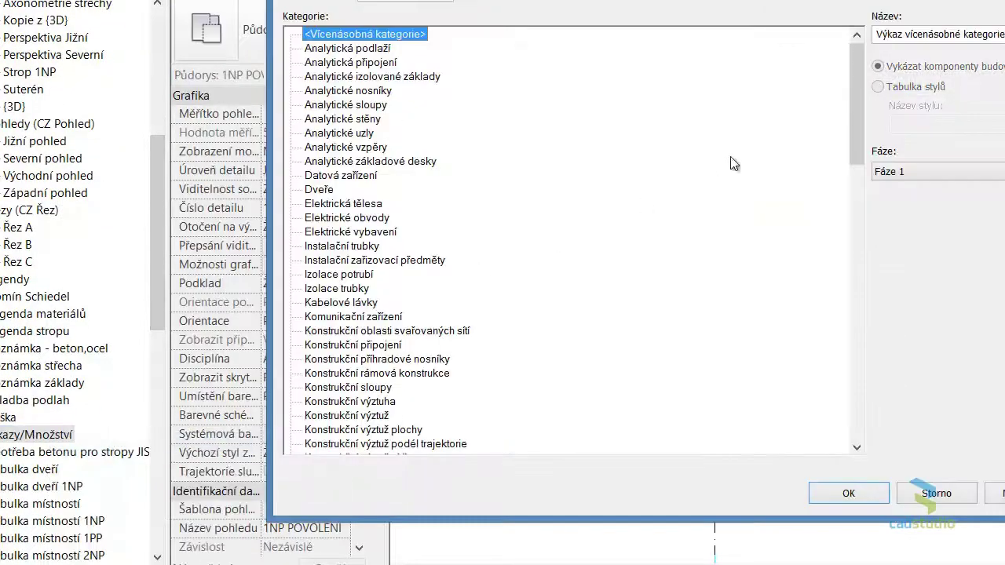
left_click_drag(859, 85, 842, 208)
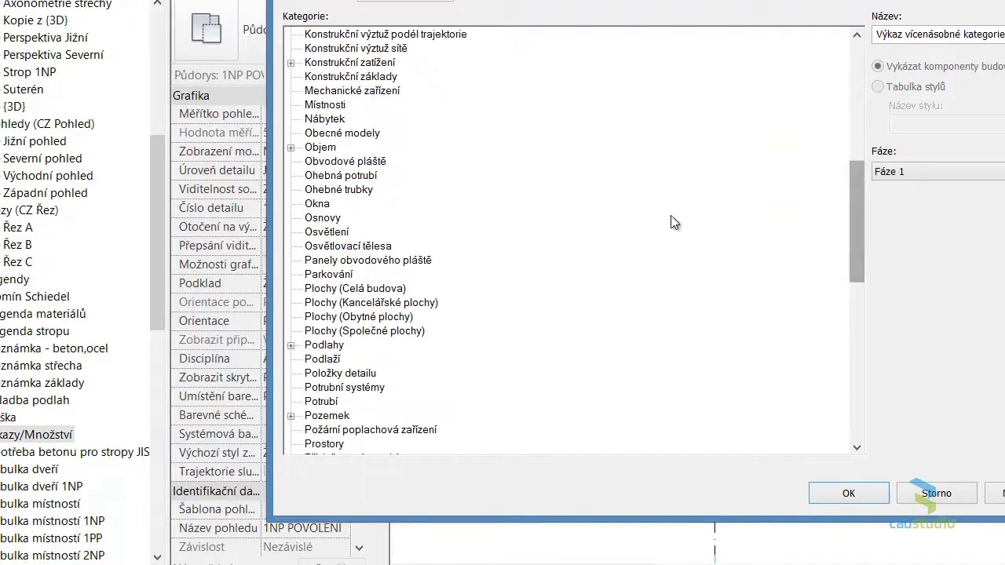
left_click(328, 121)
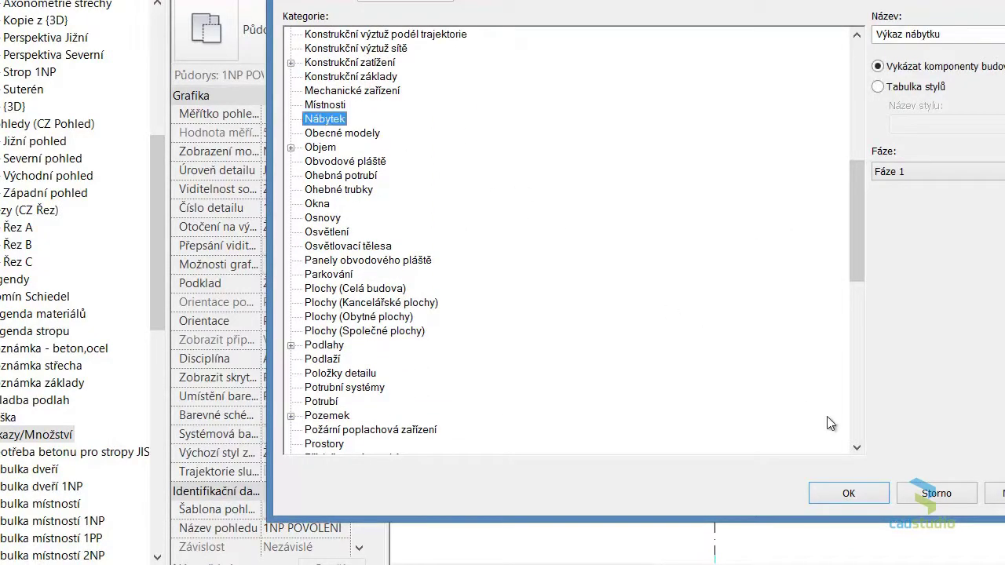
left_click(871, 493)
Add the Rodina a typ, Počet and Typ obrázku fields to the schedule
left_click_drag(614, 142, 618, 204)
left_click(540, 203)
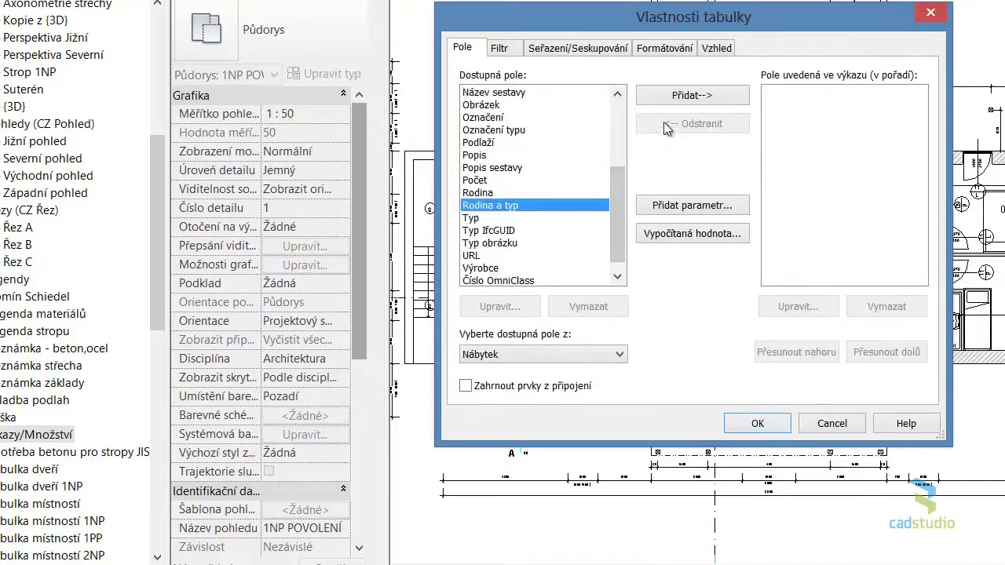
left_click(694, 95)
left_click(517, 180)
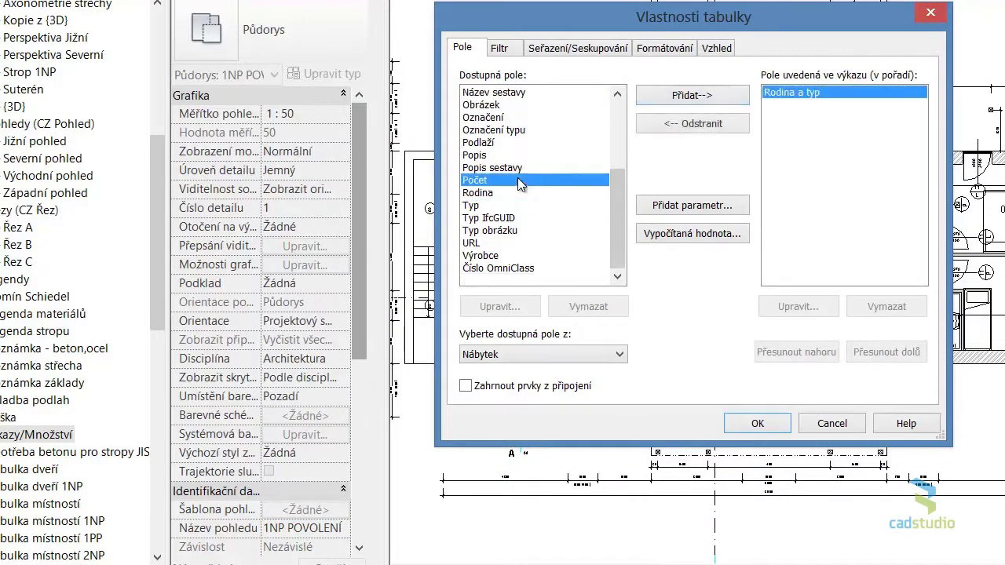
left_click(653, 101)
left_click(521, 229)
left_click(677, 104)
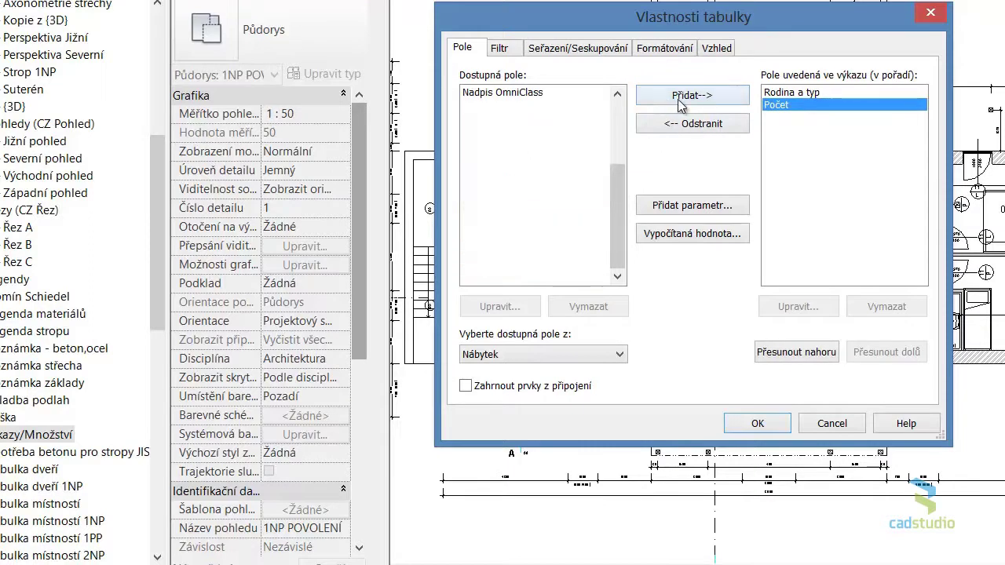
Sort the schedule by Rodina a typ and confirm the settings
left_click(585, 49)
left_click(643, 77)
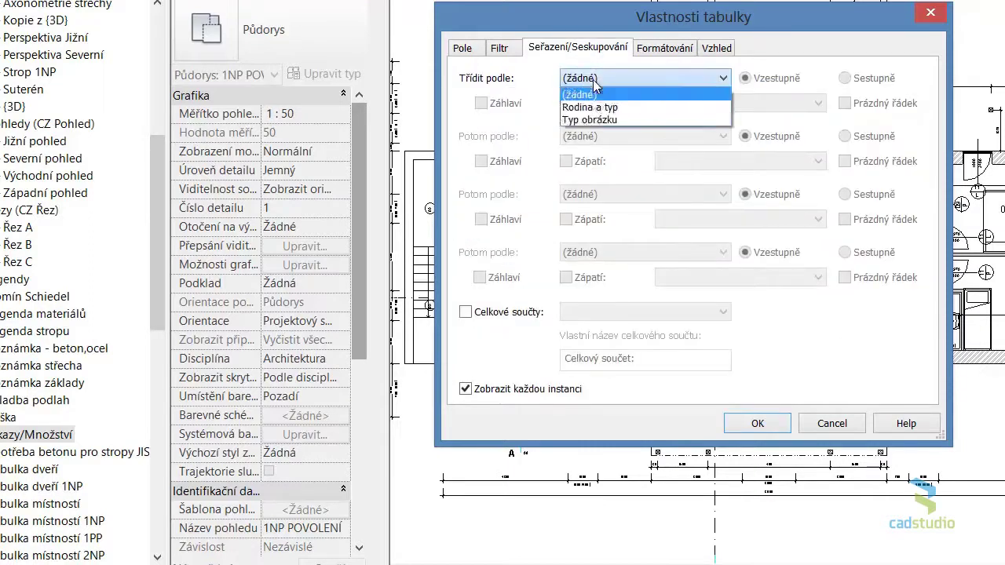
left_click(597, 97)
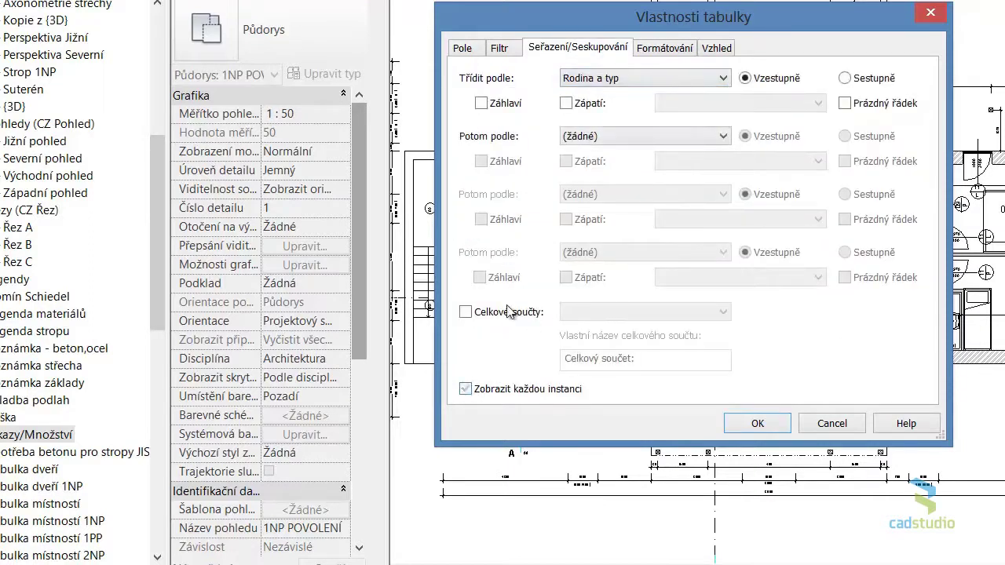
left_click(472, 50)
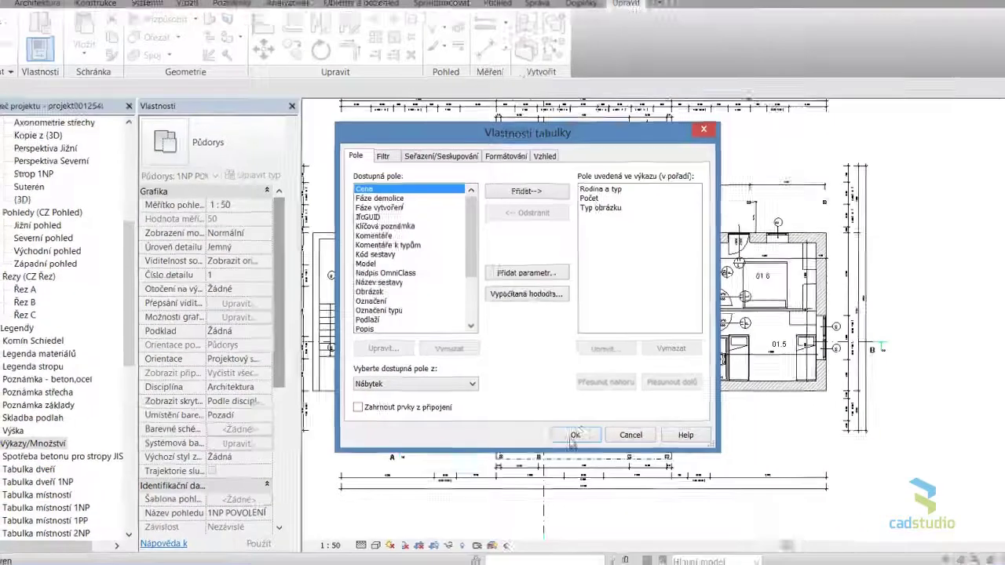
left_click(576, 433)
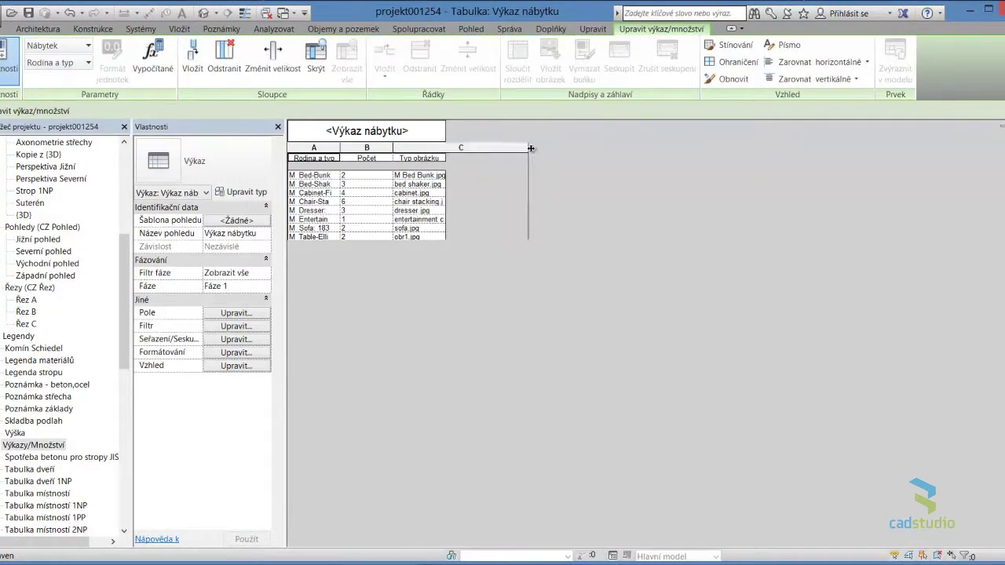
Widen schedule columns C and A, then bring up the Výkresy new-sheet option
left_click_drag(530, 147, 548, 148)
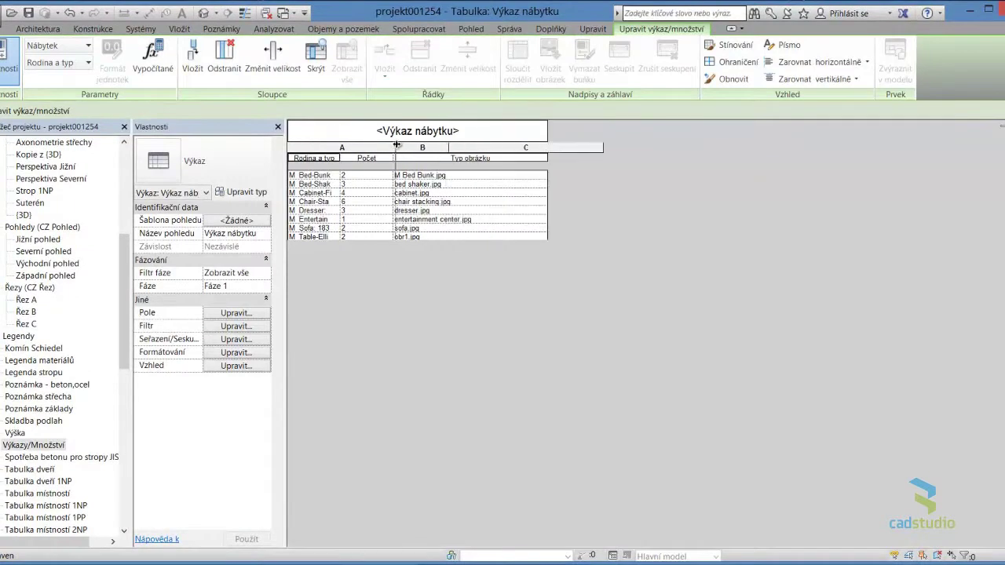
left_click_drag(397, 146, 406, 142)
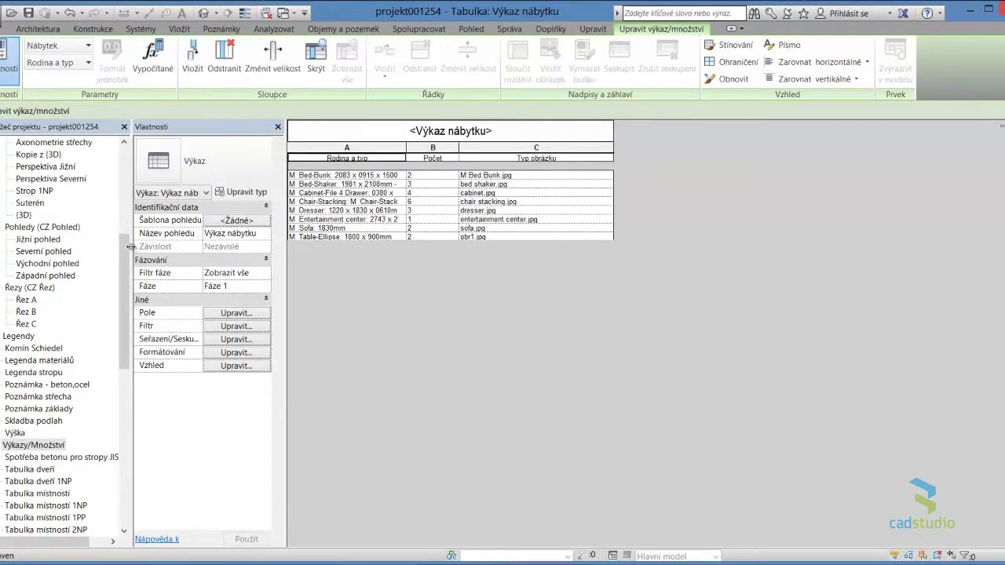
left_click_drag(125, 246, 28, 428)
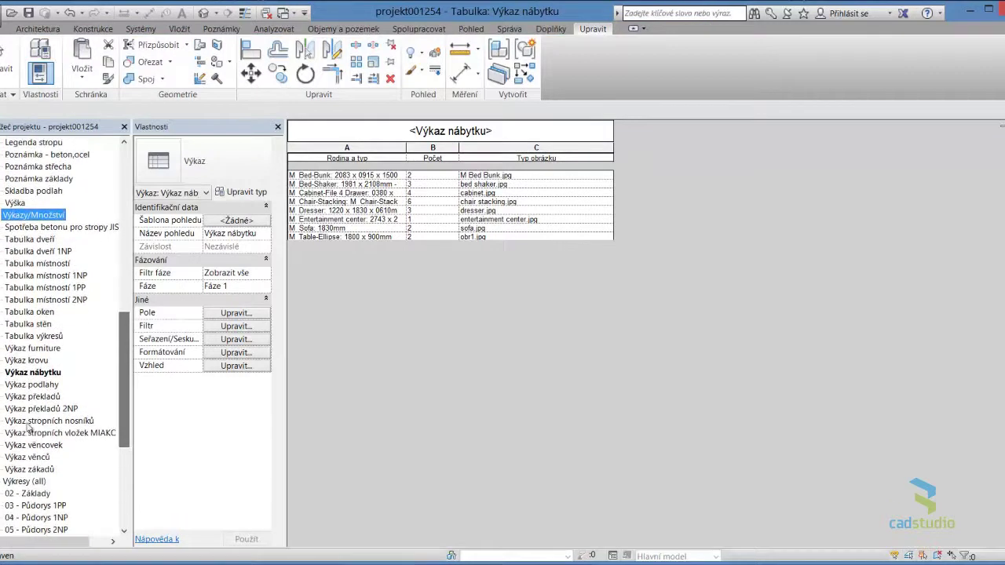
right_click(24, 481)
Create sheet 23 with the razitko : A1 title block and place Výkaz nábytku at its top-left
left_click(76, 493)
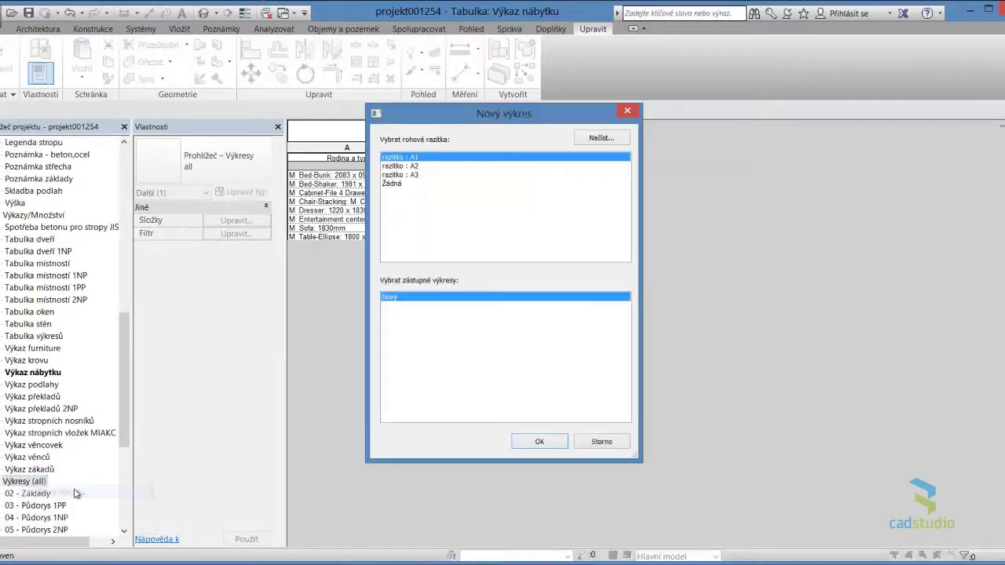
left_click(540, 440)
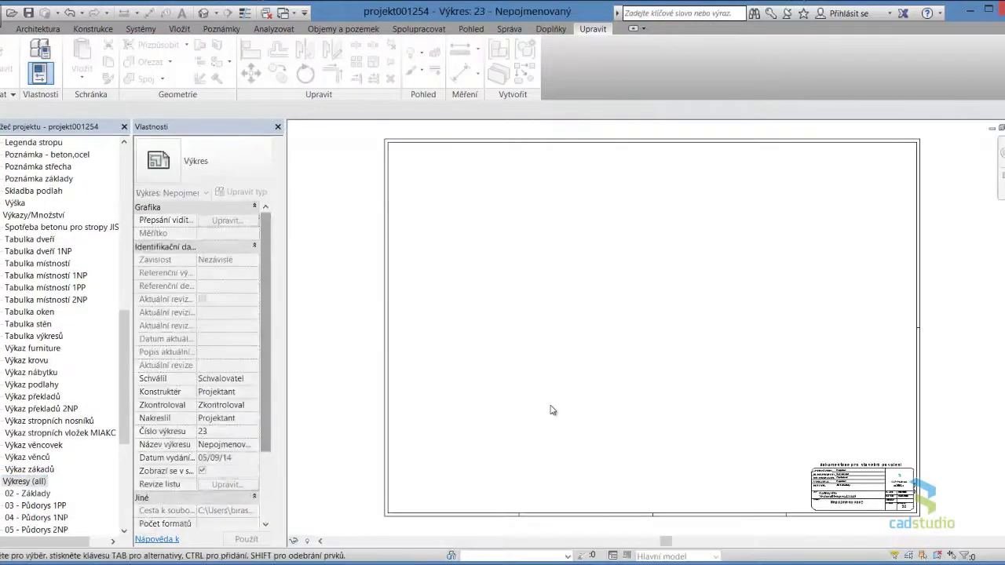
scroll(574, 365, "down", 2)
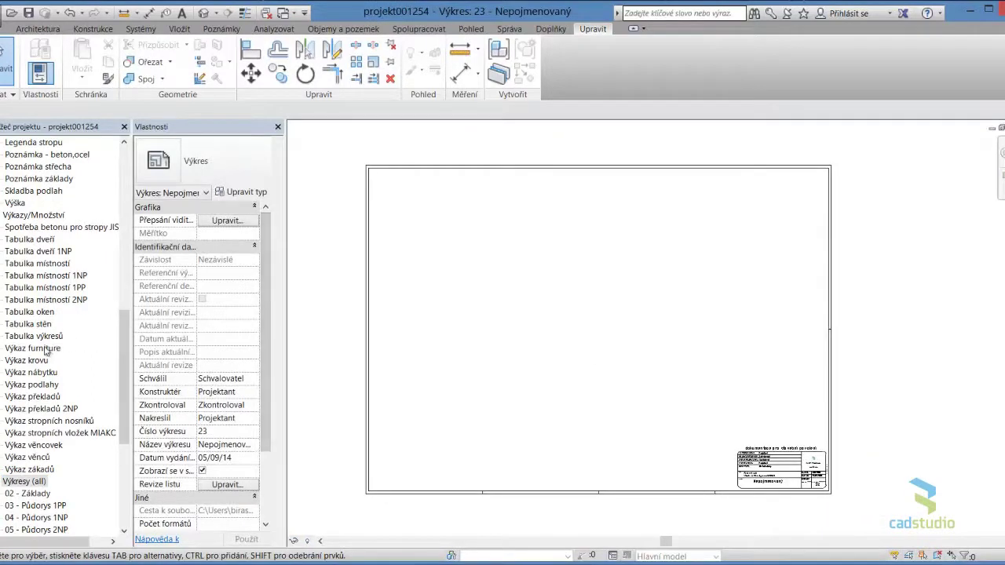
left_click_drag(31, 375, 410, 319)
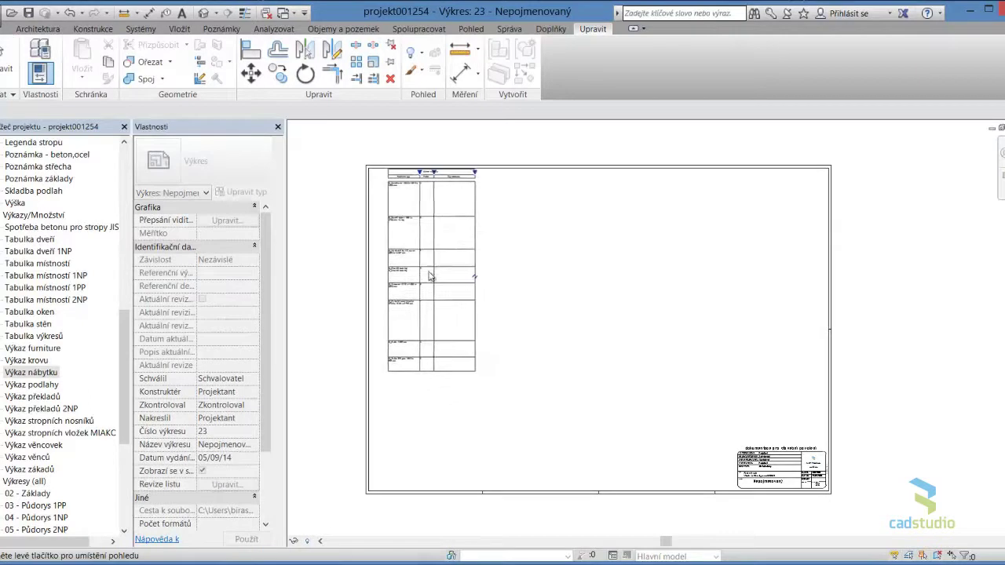
left_click(428, 291)
mouse_move(503, 276)
middle_mouse_down()
mouse_move(651, 269)
mouse_move(661, 295)
middle_mouse_up()
left_click(593, 270)
scroll(592, 269, "up", 2)
Resize the schedule's picture rows to a uniform 35
scroll(597, 274, "up", 1)
left_click(564, 232)
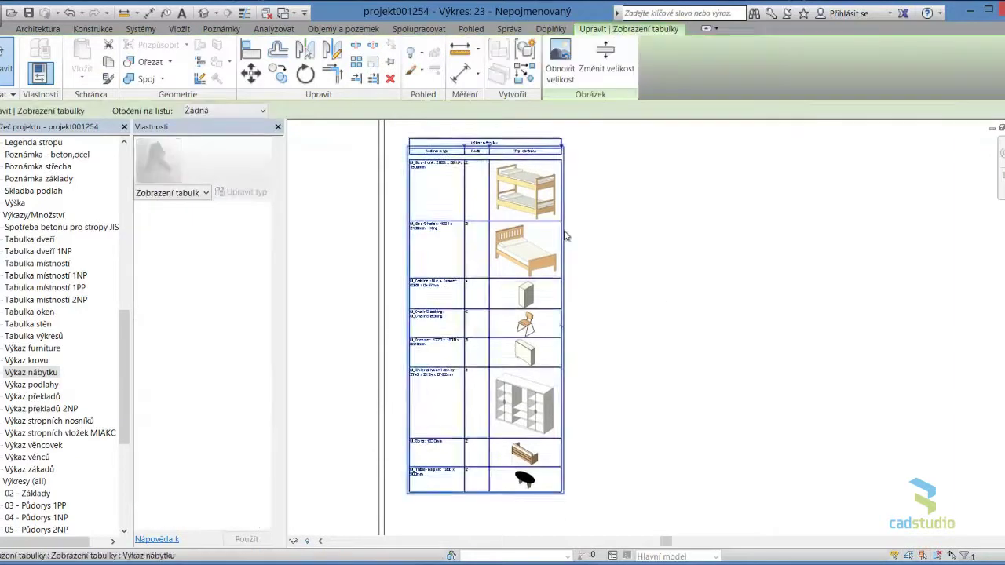
left_click(608, 66)
type("35")
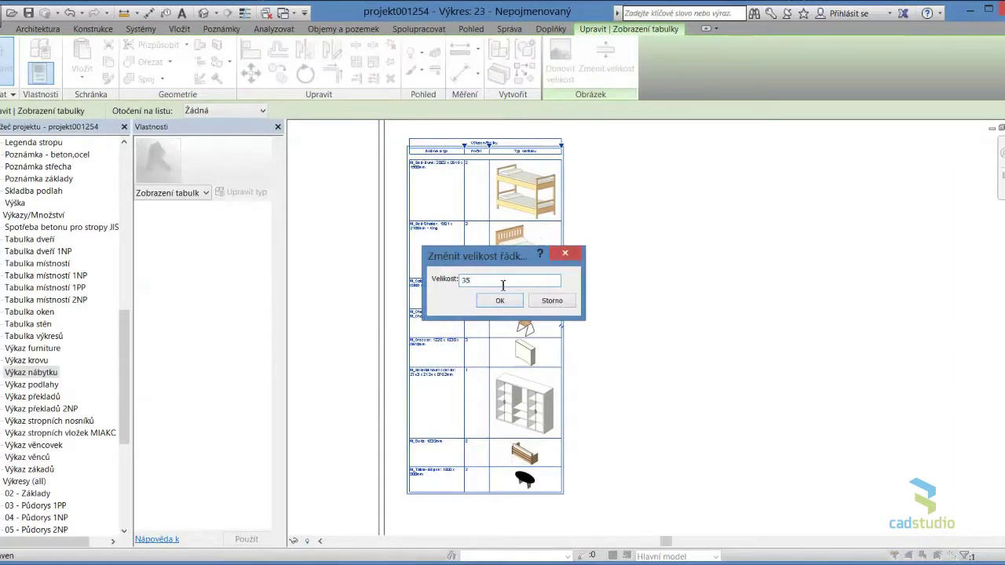
left_click(514, 300)
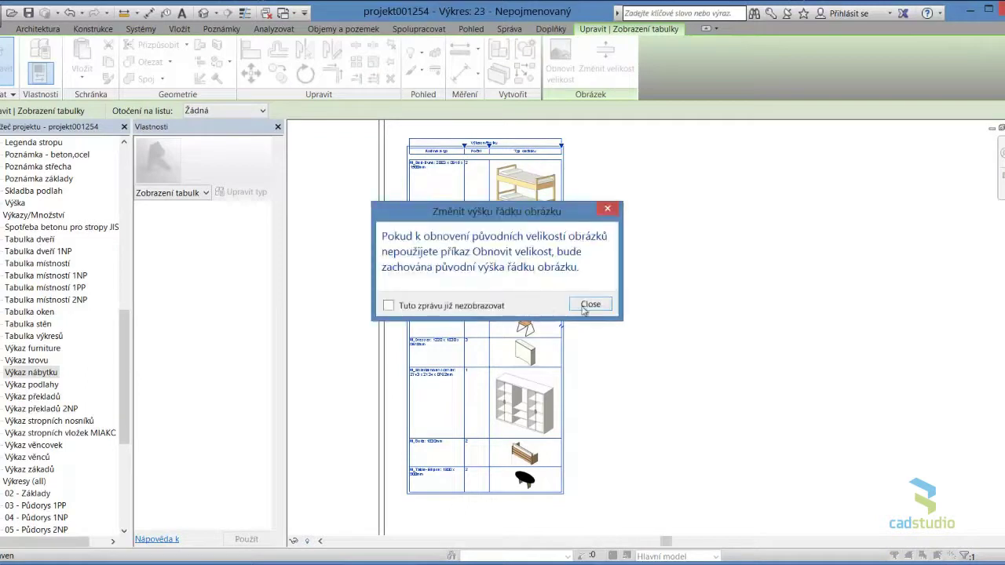
left_click(589, 305)
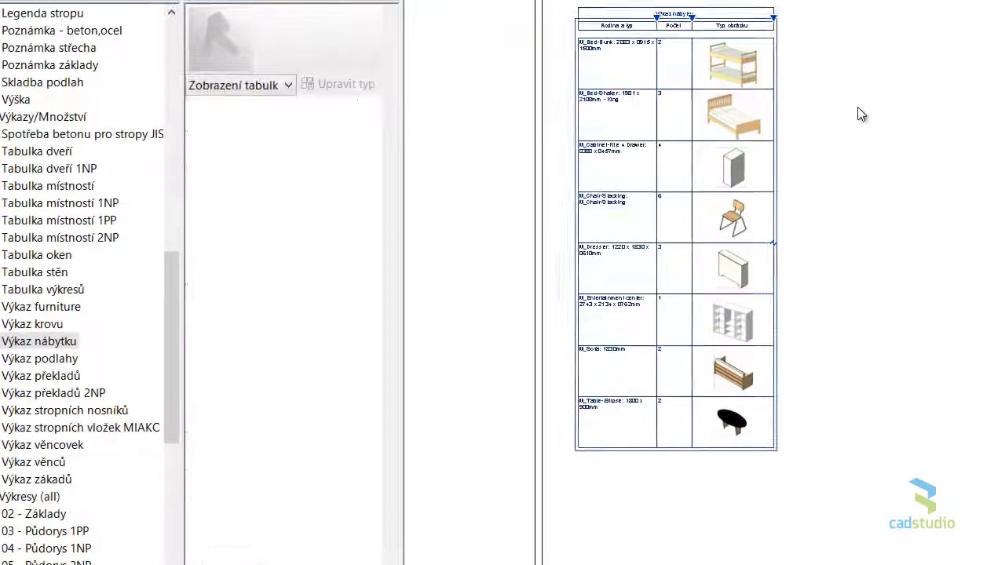
Widen the schedule's first Rodina a typ column on the sheet
left_click(858, 108)
middle_click_drag(901, 235, 906, 270)
left_click(648, 66)
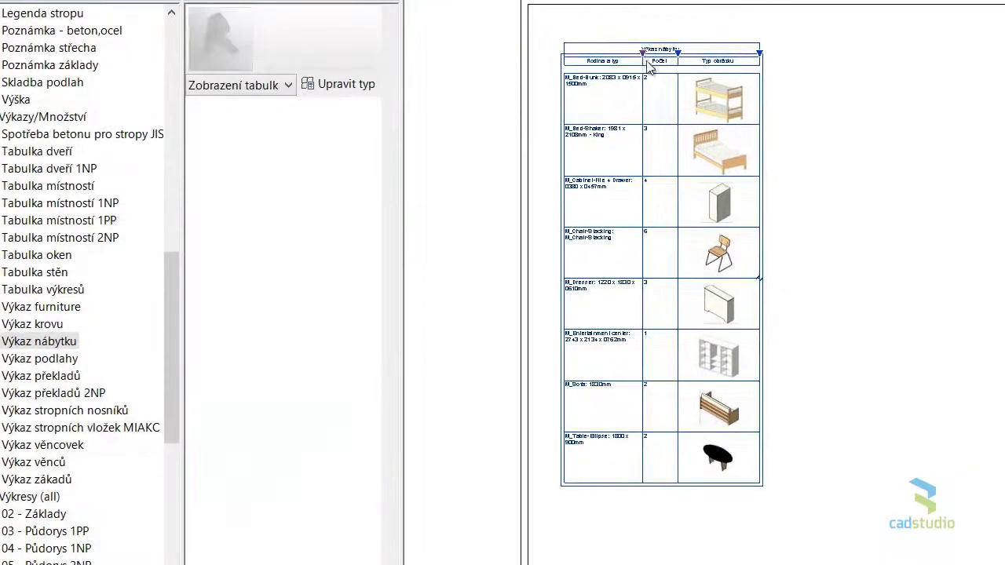
left_click_drag(660, 56, 707, 57)
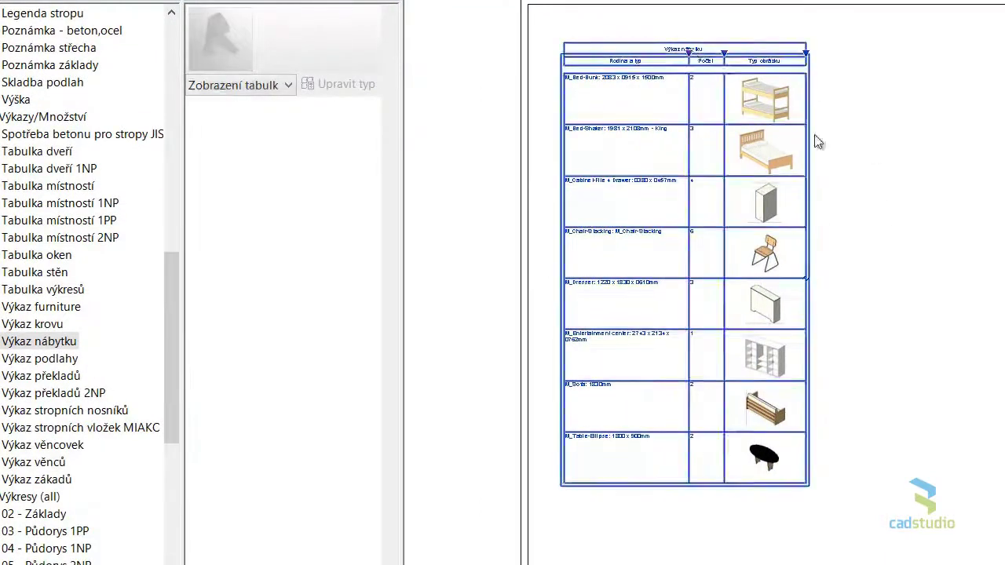
left_click(884, 146)
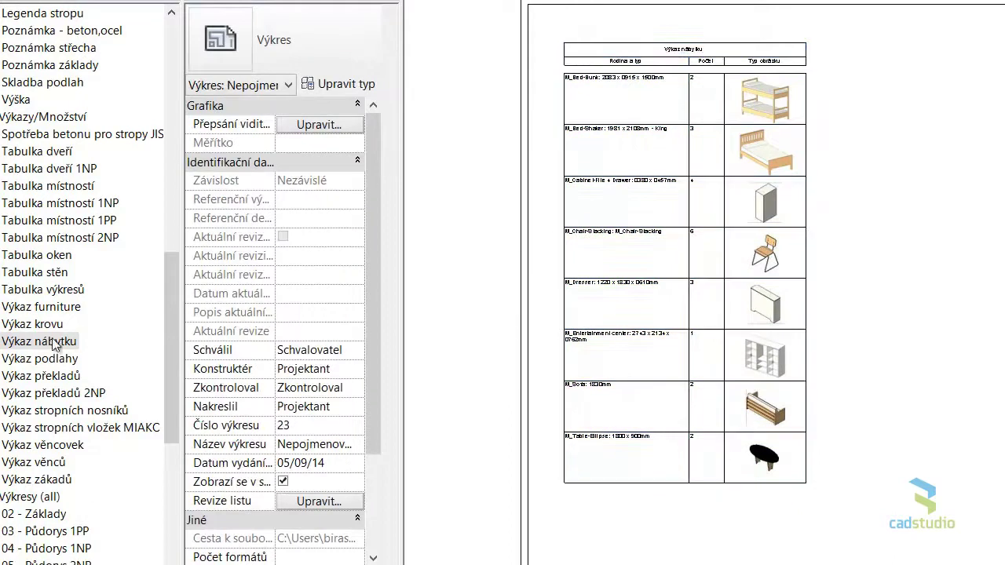
In Výkaz nábytku, add the Obrázek field and tick Zobrazit každou instanci
double_click(54, 343)
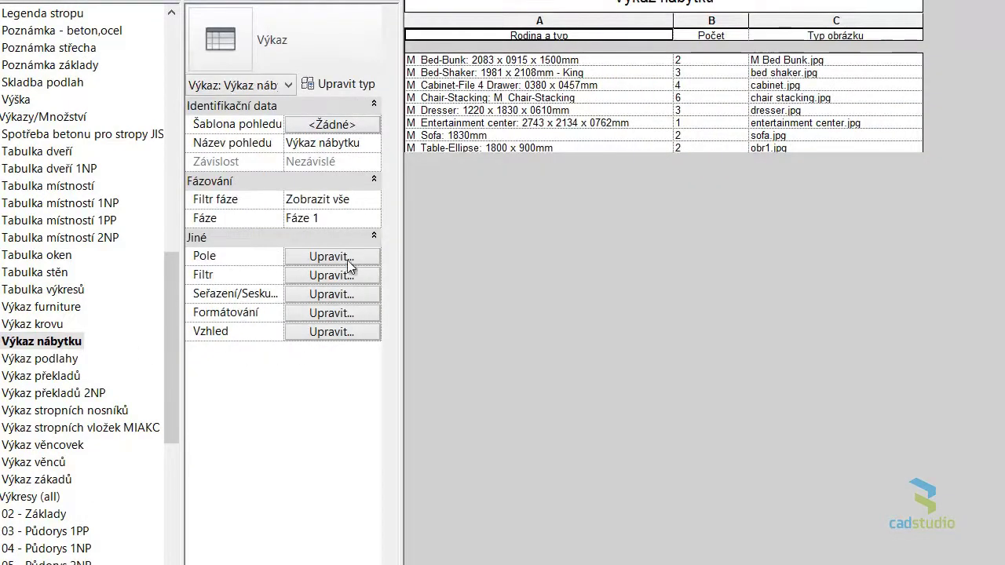
left_click(348, 261)
left_click_drag(626, 149, 632, 183)
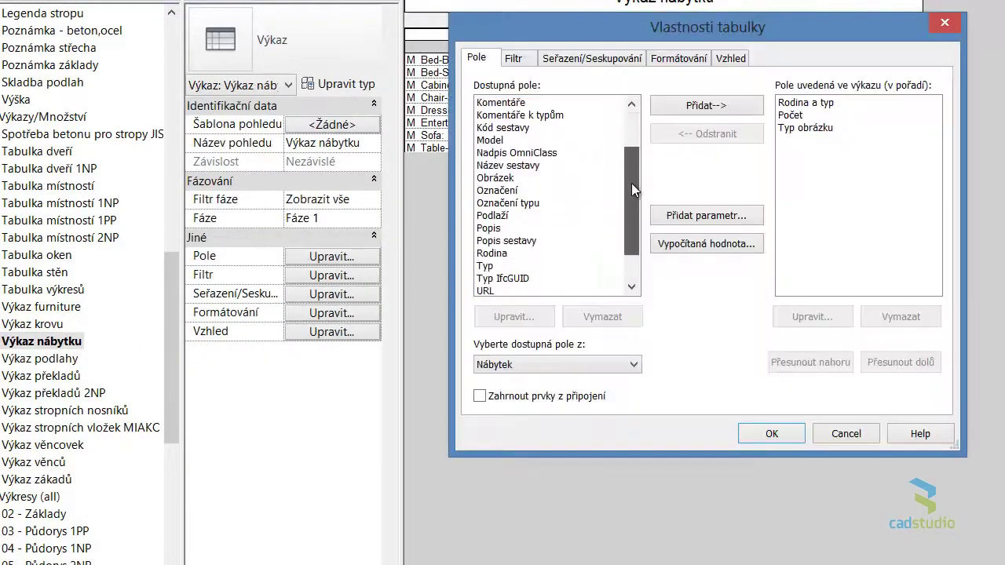
left_click(508, 179)
left_click(691, 106)
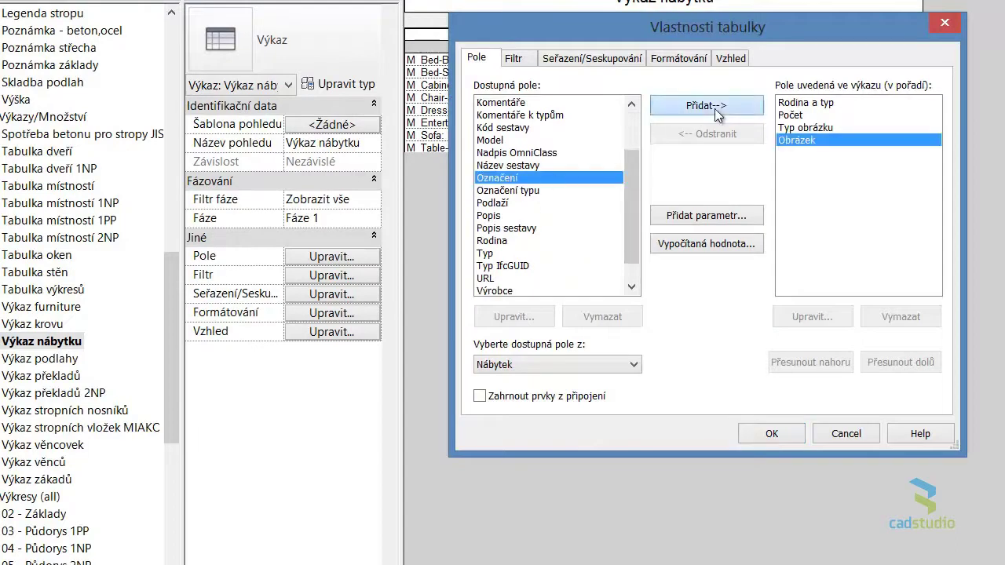
left_click(598, 59)
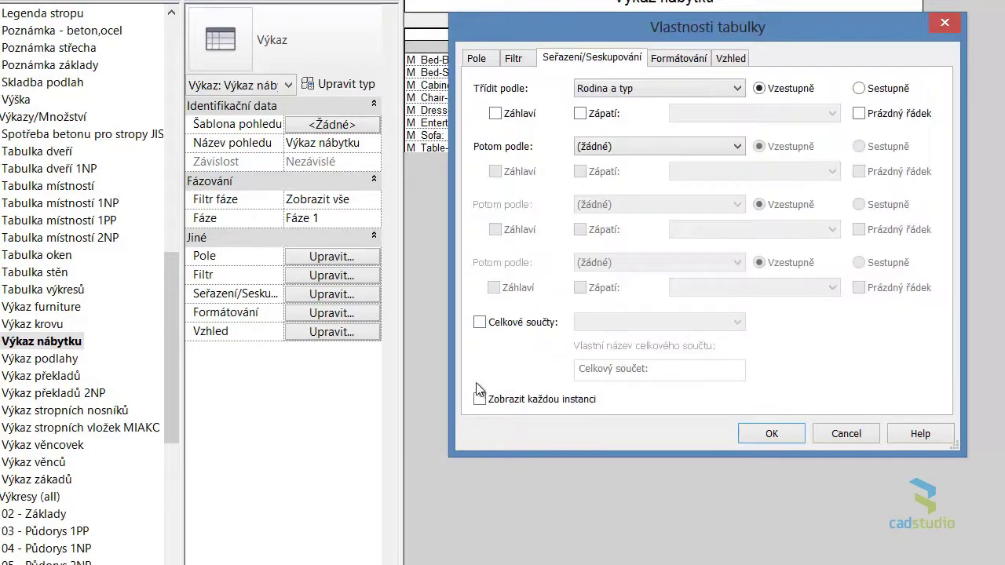
left_click(753, 434)
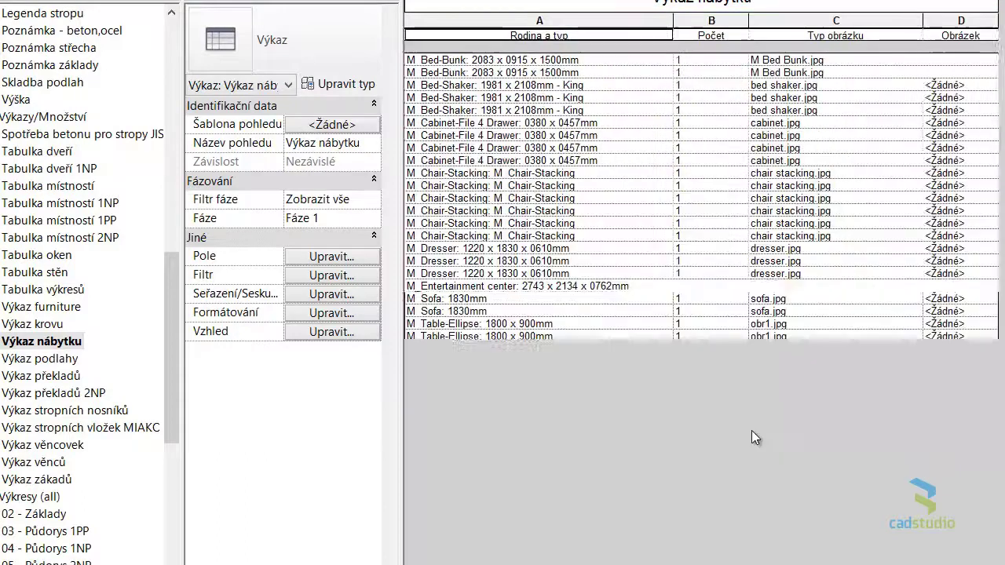
left_click_drag(168, 306, 171, 444)
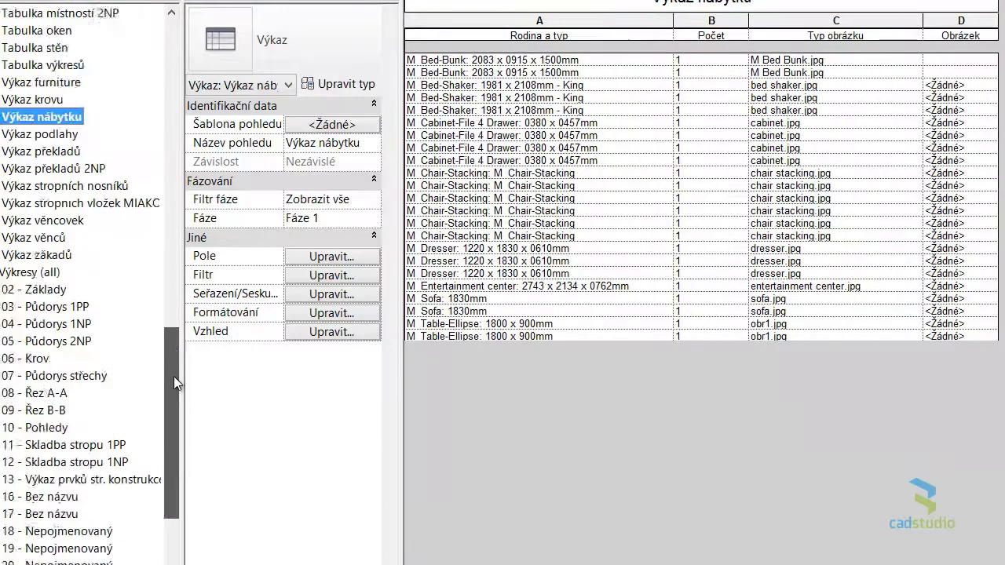
On sheet 23, drag the schedule's Obrázek column edge to widen it for images
double_click(88, 481)
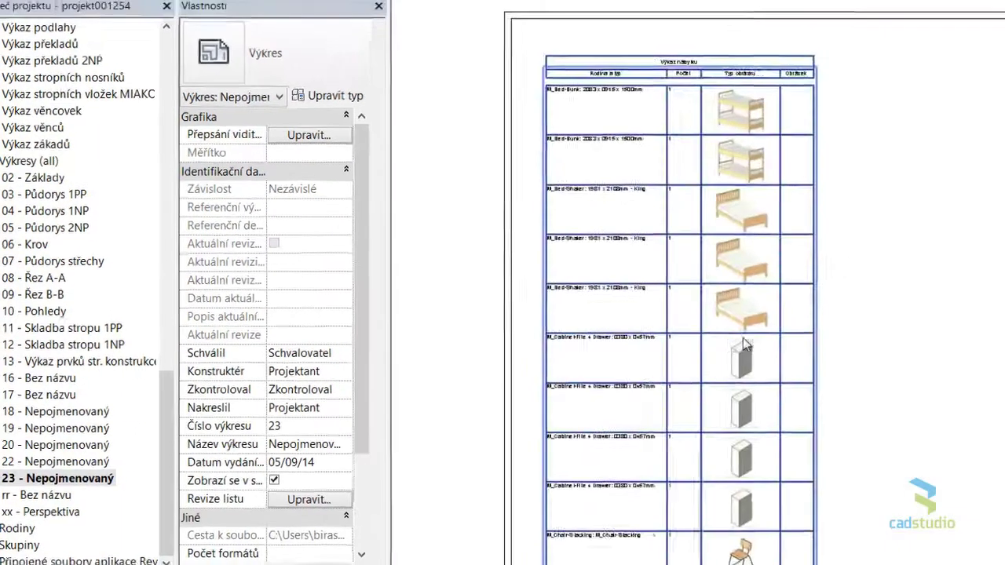
scroll(730, 289, "up", 3)
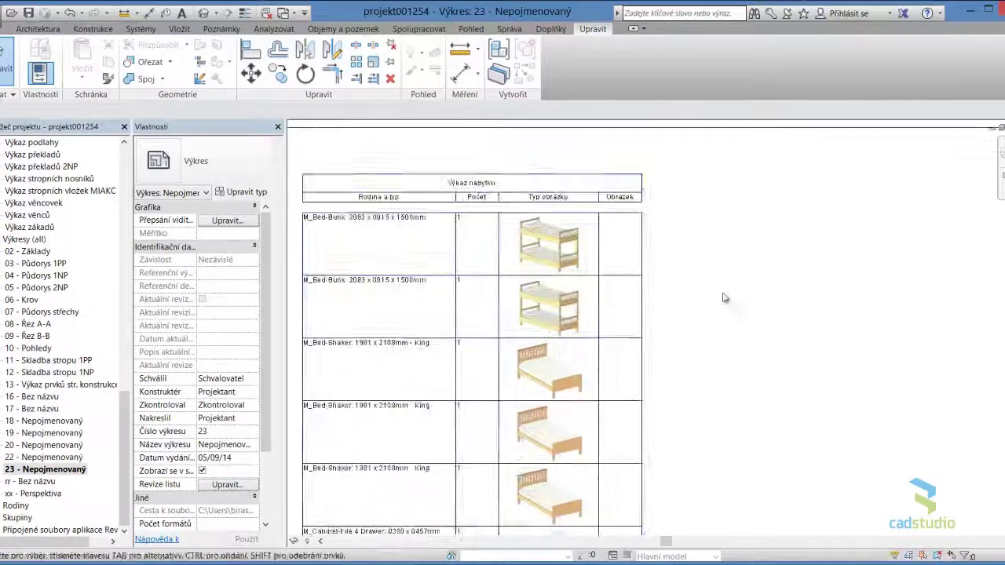
left_click(659, 195)
left_click_drag(674, 188, 832, 195)
left_click(869, 325)
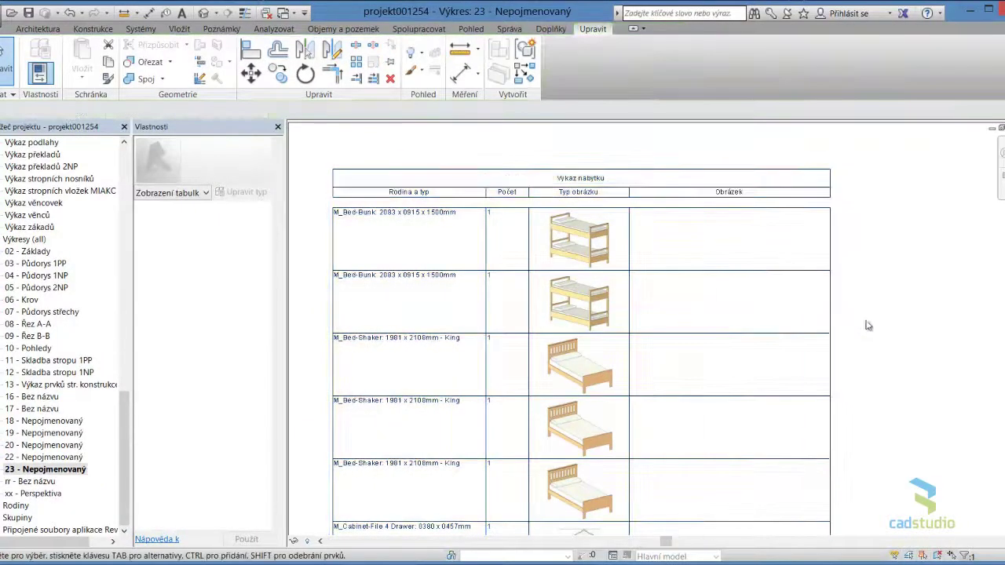
left_click_drag(122, 428, 122, 185)
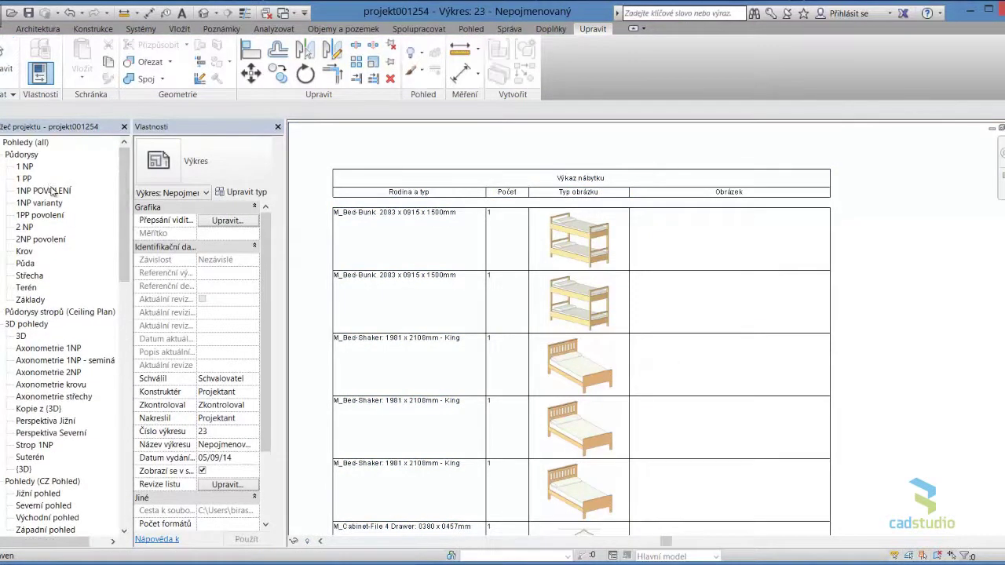
double_click(52, 193)
Set the left bunk bed's Obrázek parameter to the imported ciarovy kod1.jpg barcode
scroll(714, 424, "up", 3)
scroll(714, 425, "up", 2)
left_click(617, 361)
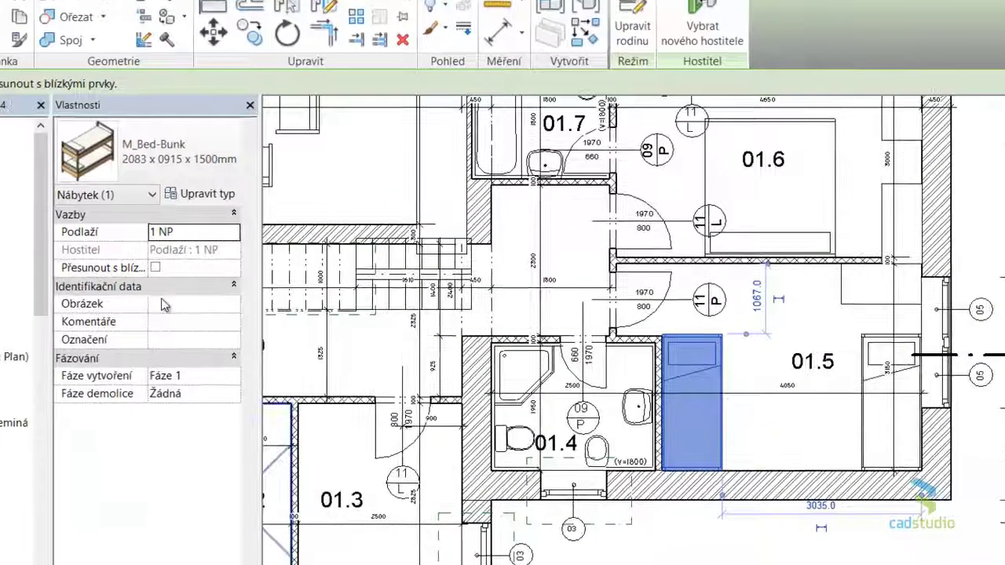
left_click(224, 303)
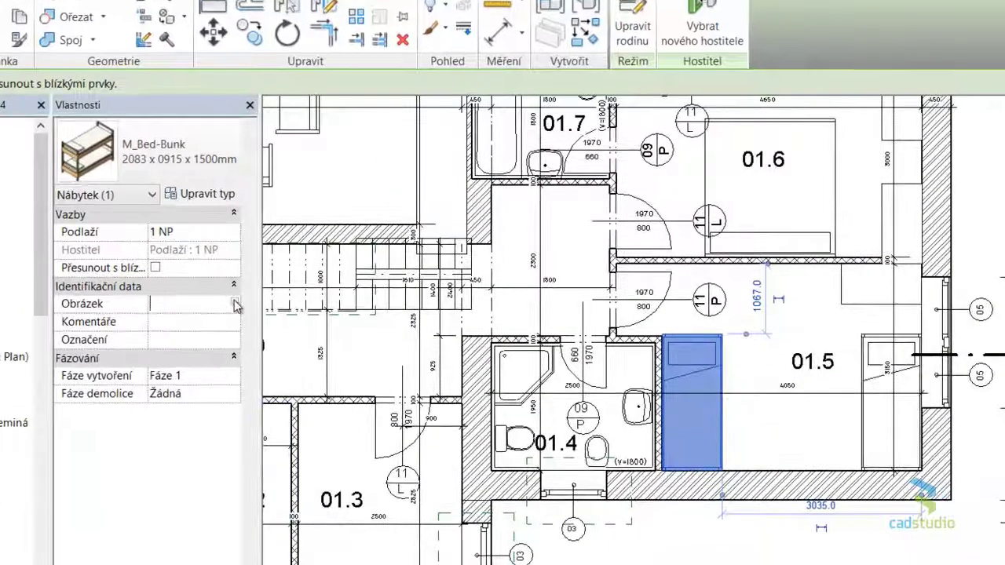
left_click(236, 304)
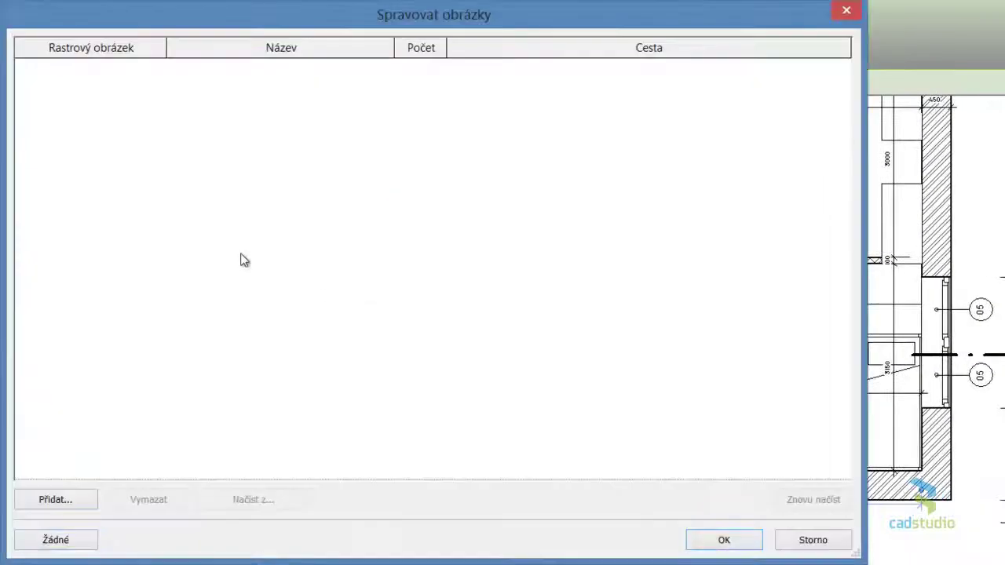
left_click(74, 504)
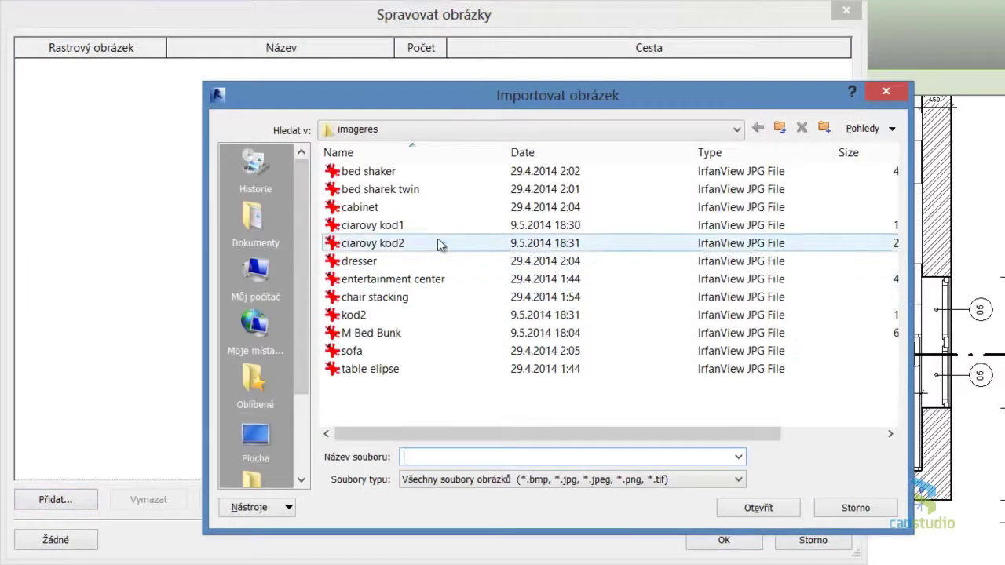
left_click(428, 224)
left_click(750, 501)
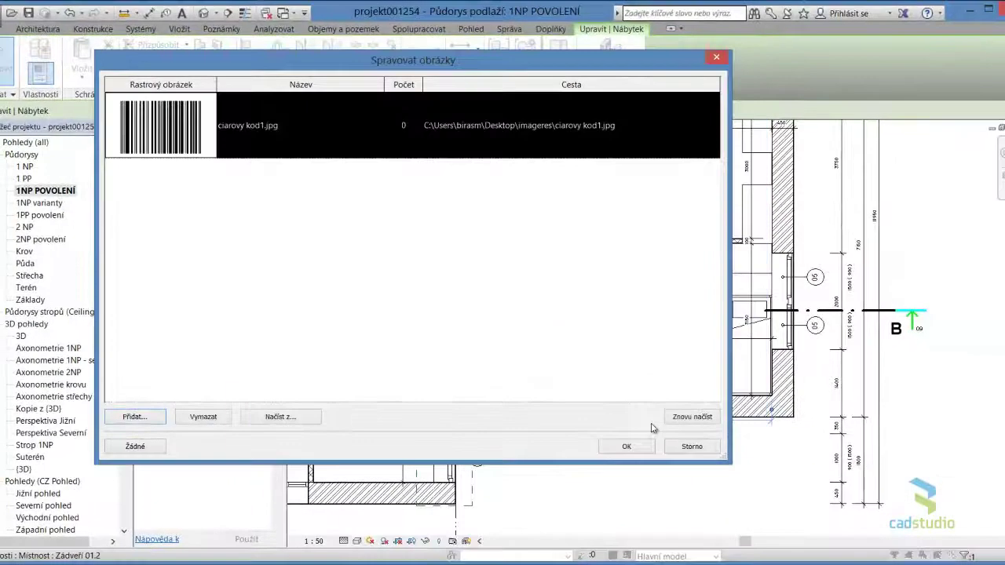
left_click(625, 446)
key("Escape")
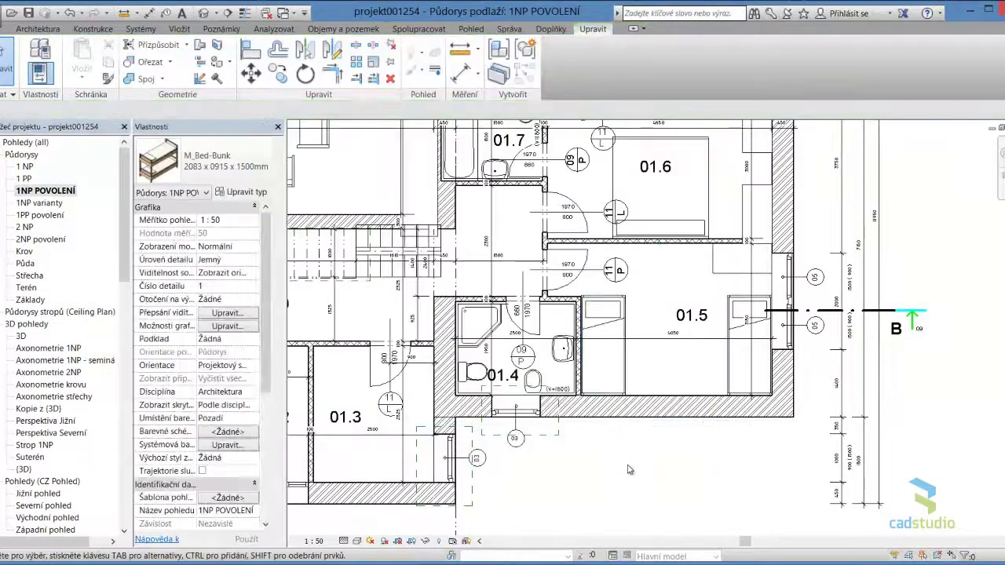
Open sheet 23 to see the barcode in the schedule's Obrázek column
left_click_drag(124, 216, 132, 442)
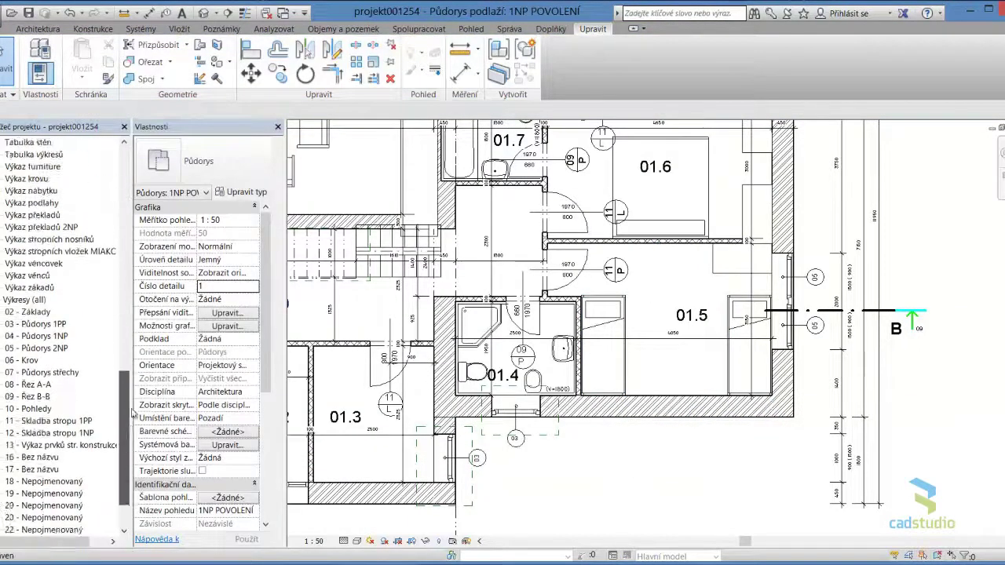
double_click(74, 469)
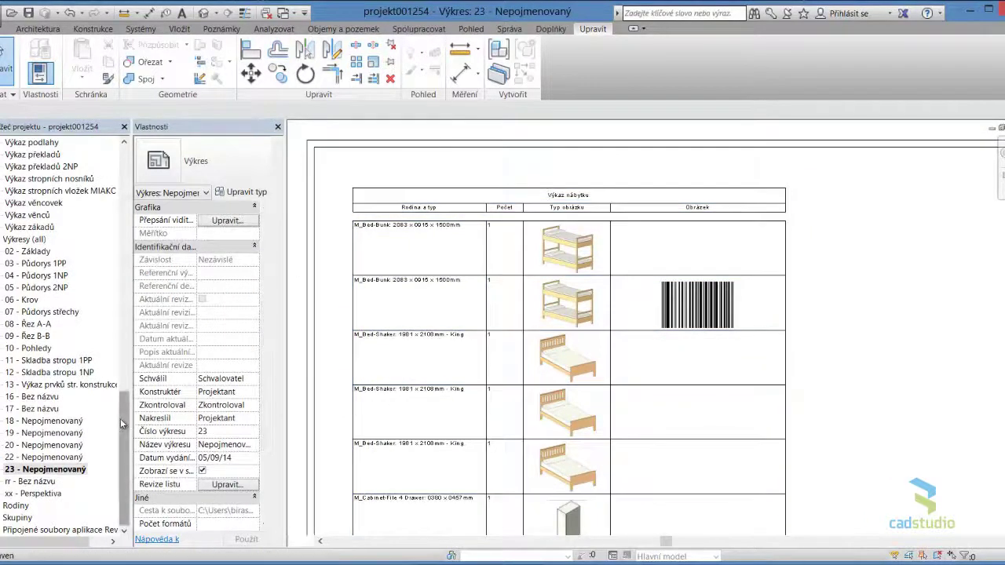
left_click_drag(130, 424, 105, 193)
In 1NP POVOLENÍ, set the right bunk bed in room 01.5's image to ciarovy kod2.jpg
scroll(103, 192, "up", 1)
double_click(47, 191)
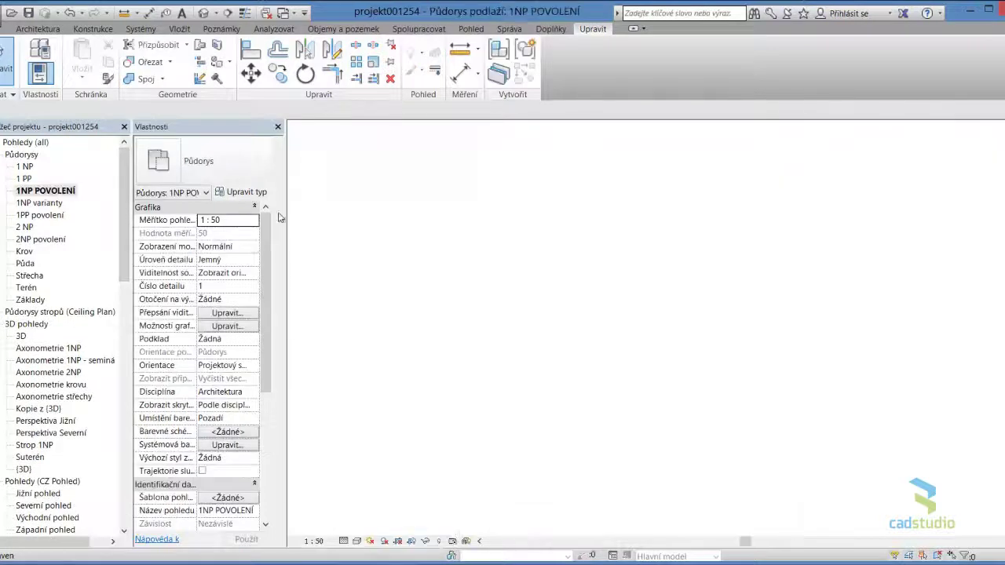
left_click(752, 330)
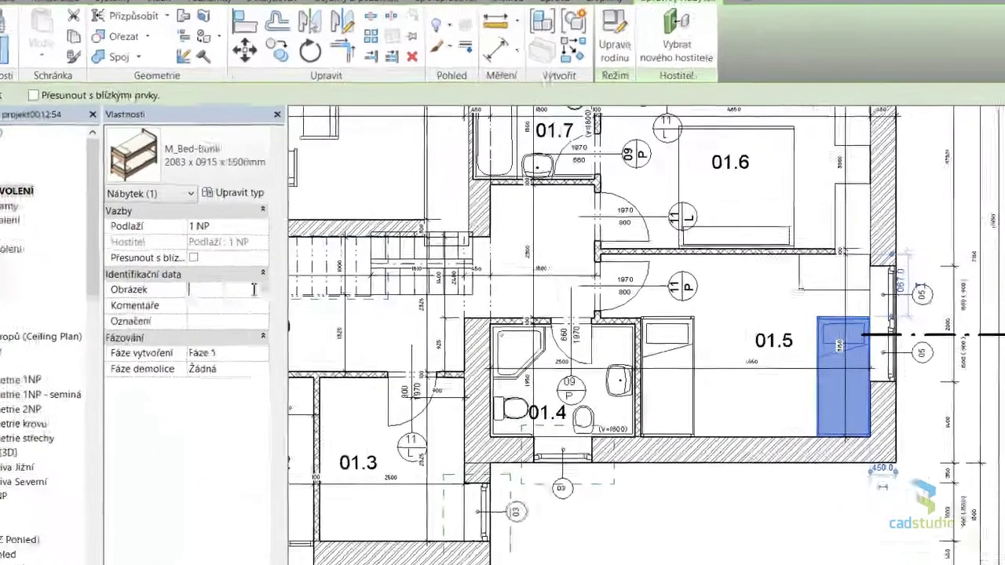
left_click(235, 274)
left_click(266, 274)
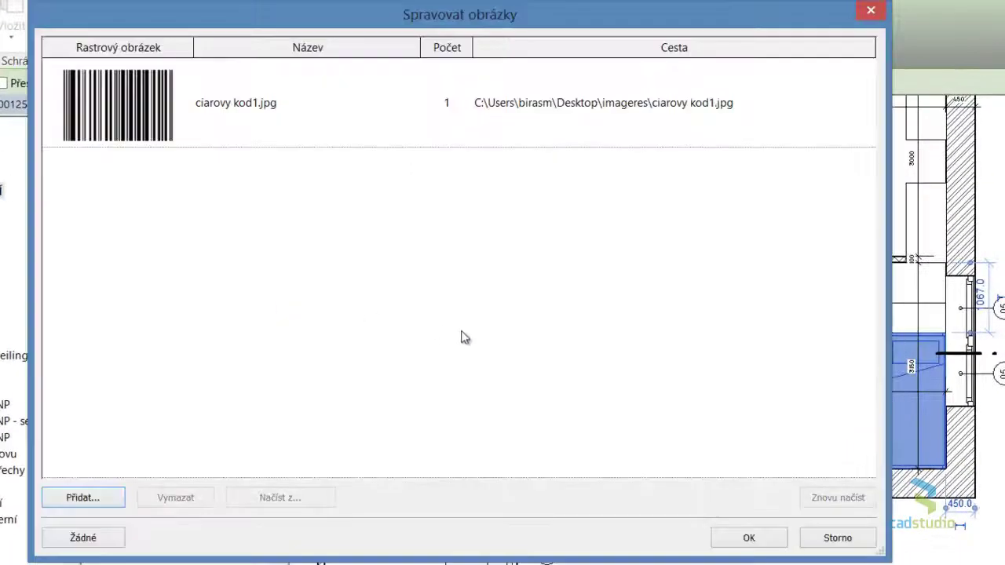
left_click(102, 504)
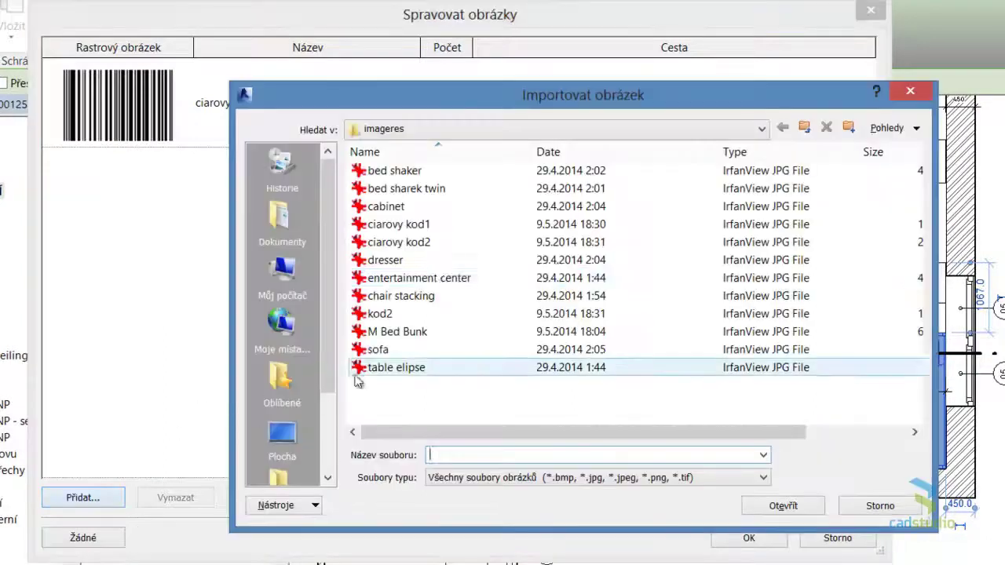
left_click(455, 244)
left_click(761, 505)
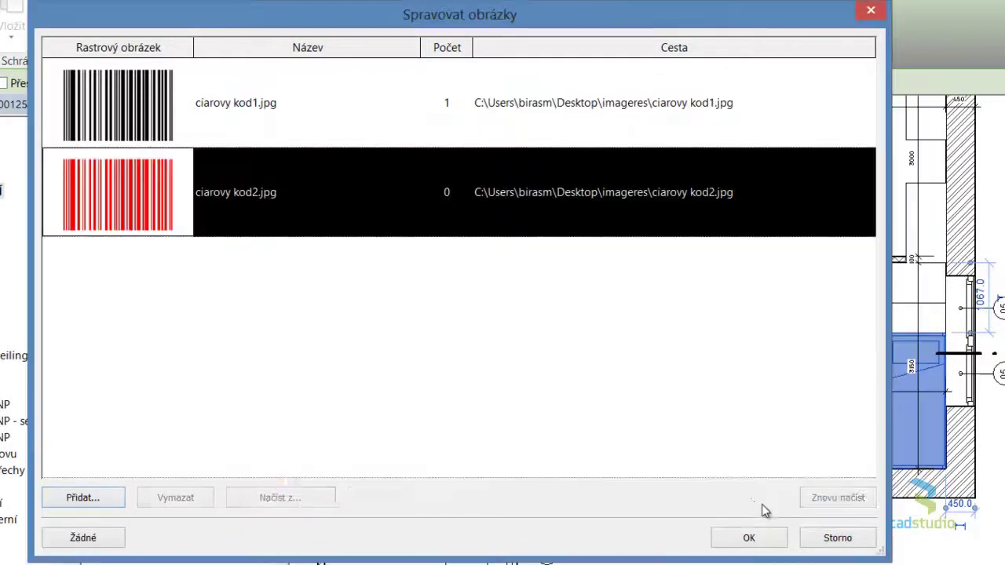
left_click(746, 538)
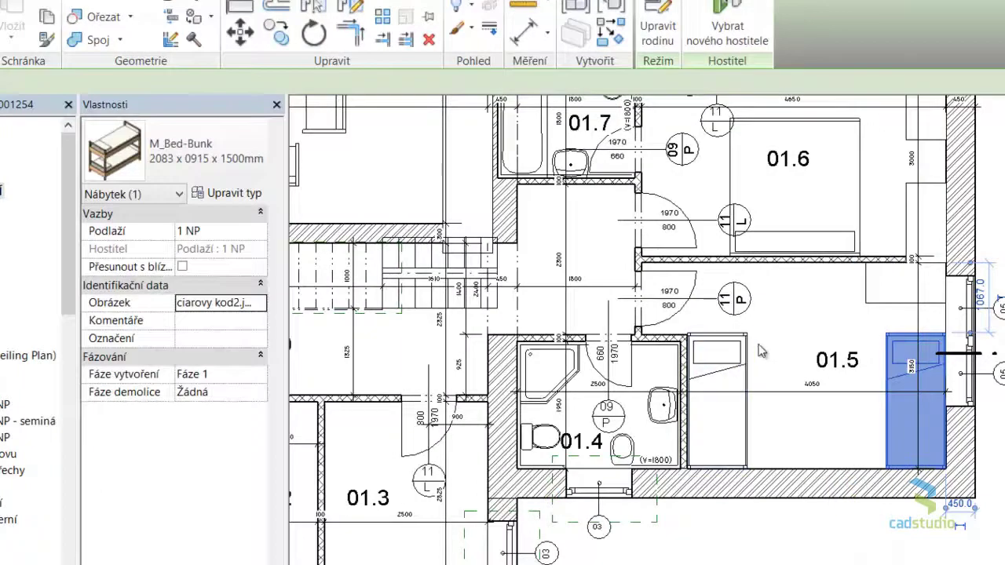
Add kod2.jpg as the image of the king bed in room 01.6
scroll(799, 316, "down", 2)
left_click(808, 280)
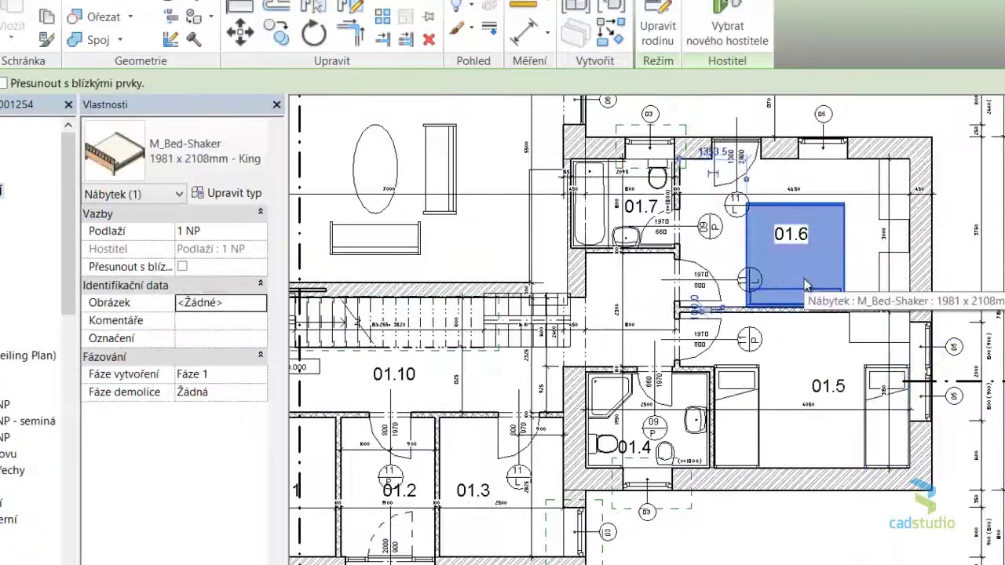
left_click(260, 303)
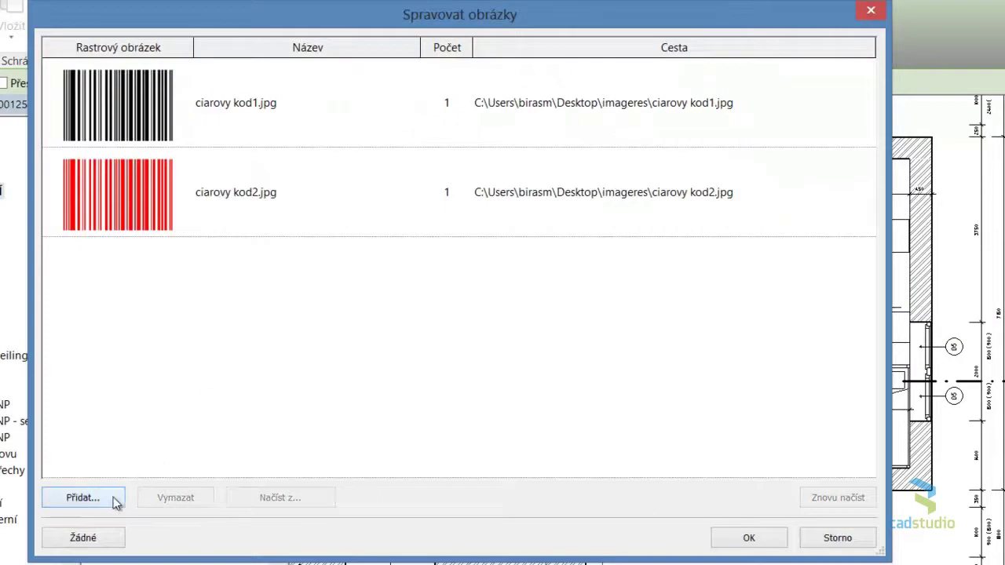
left_click(116, 503)
left_click(408, 314)
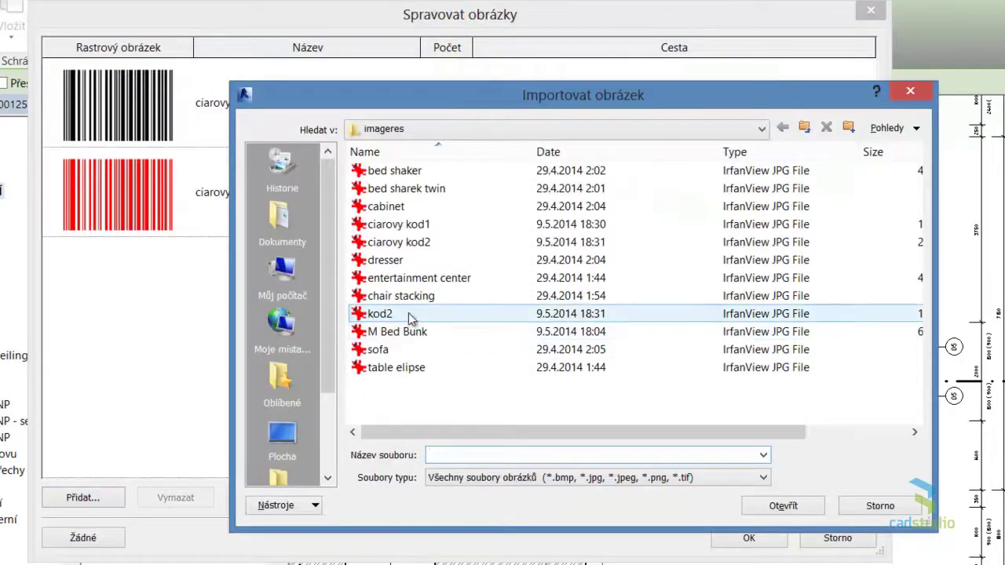
left_click(777, 506)
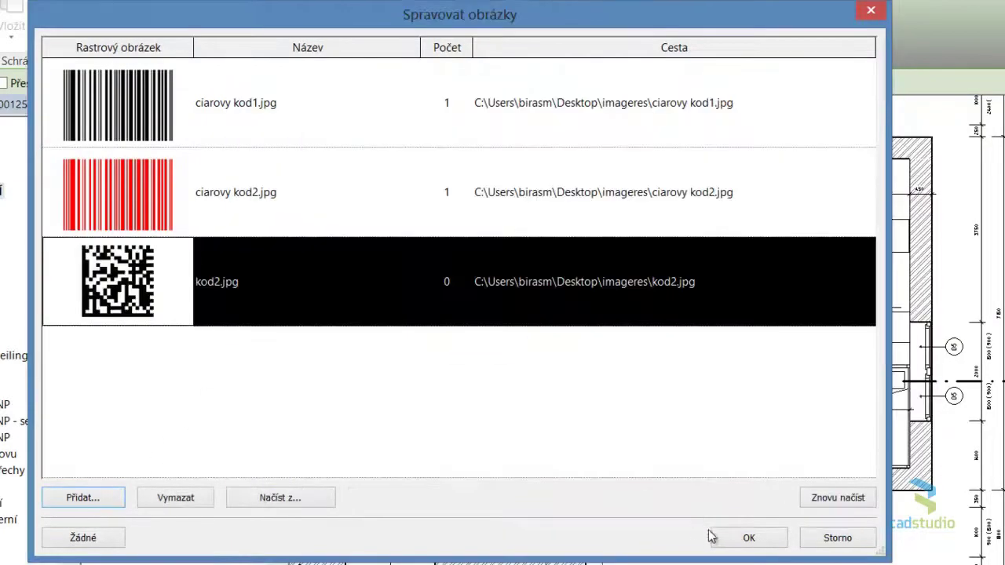
left_click(714, 537)
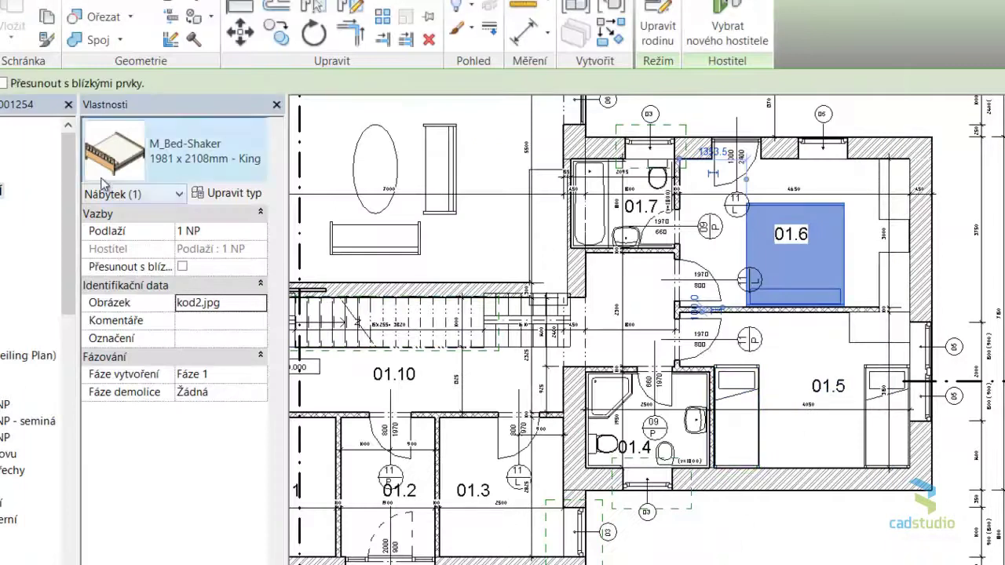
Open sheet 23 to check the furniture schedule's new image entries
left_click_drag(70, 172, 63, 512)
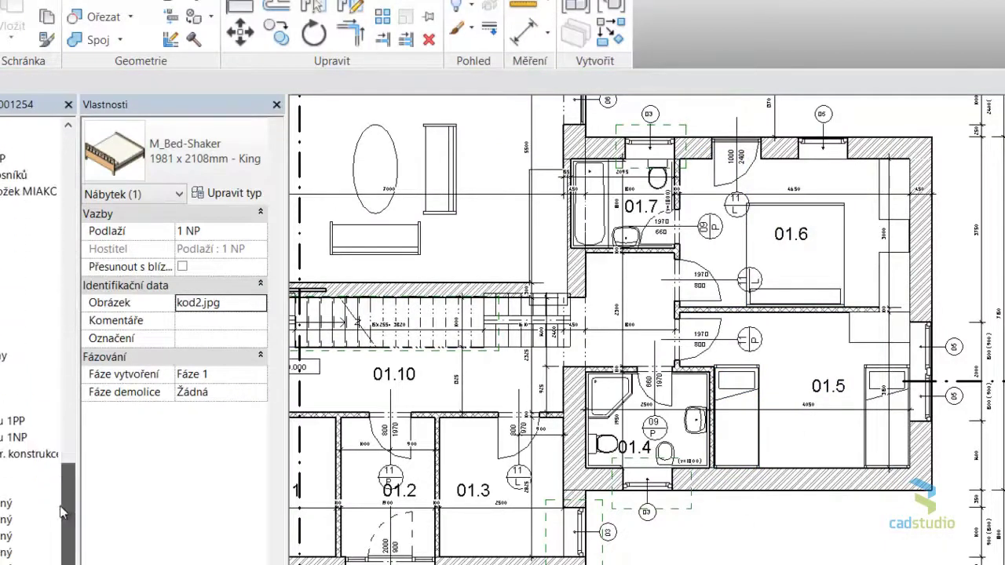
double_click(63, 512)
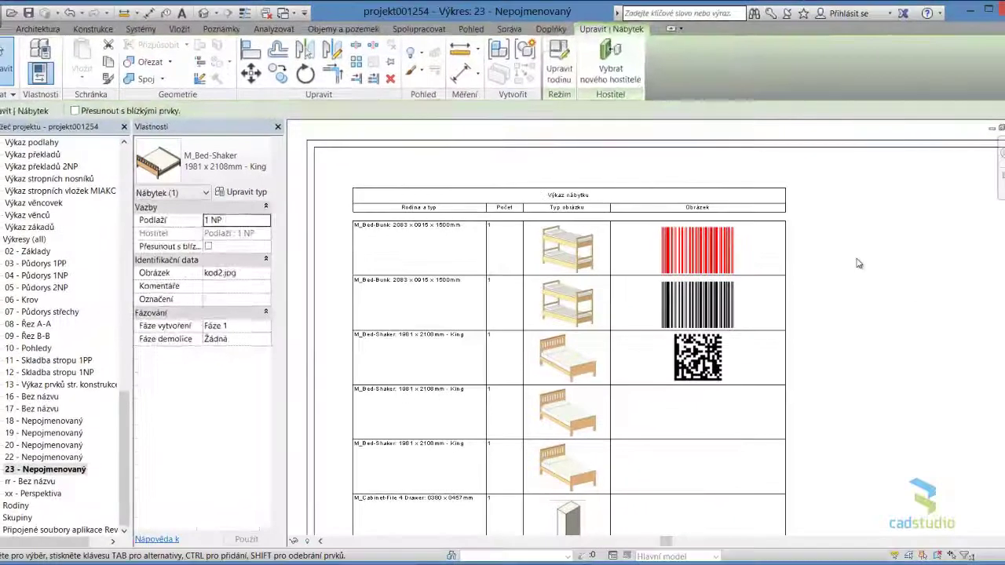
left_click(852, 260)
scroll(847, 266, "down", 2)
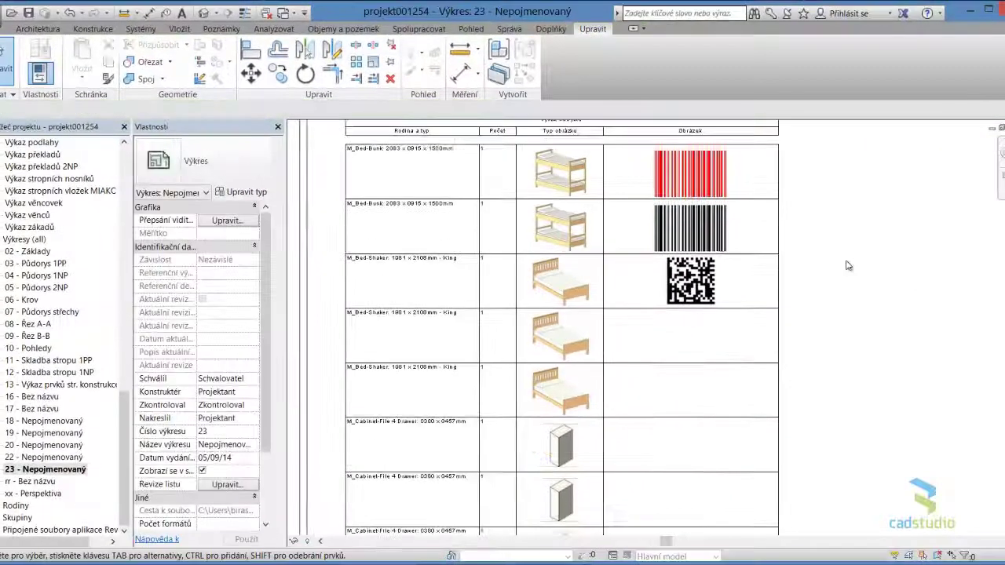